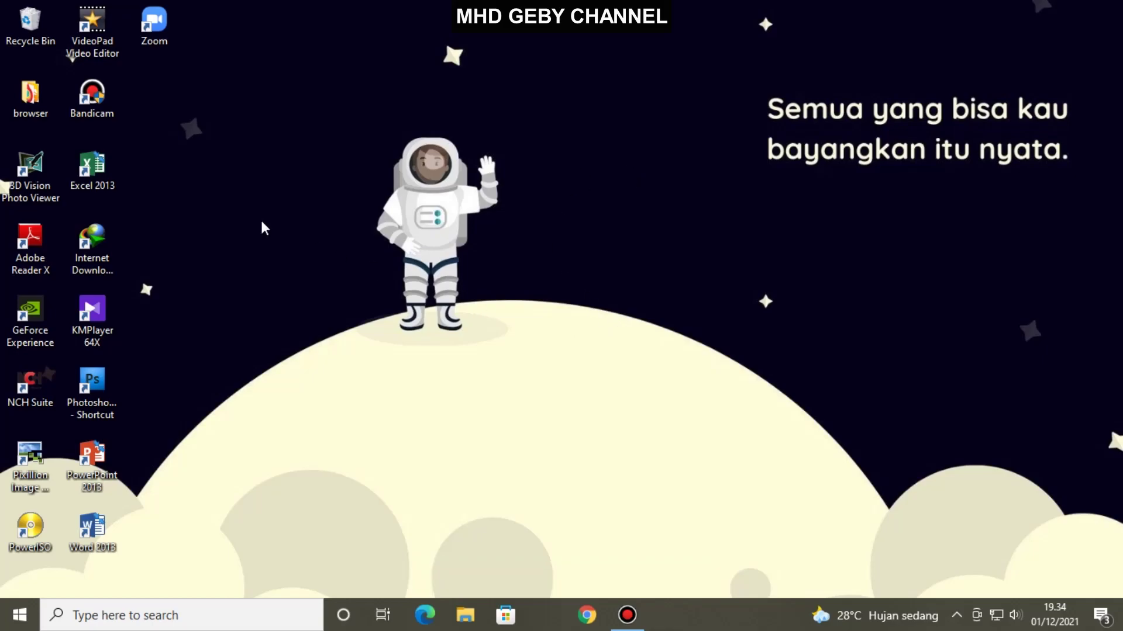
# Launch Chrome with the Orang 1 profile and enter CANVA.COM as the address
pyautogui.click(593, 612)
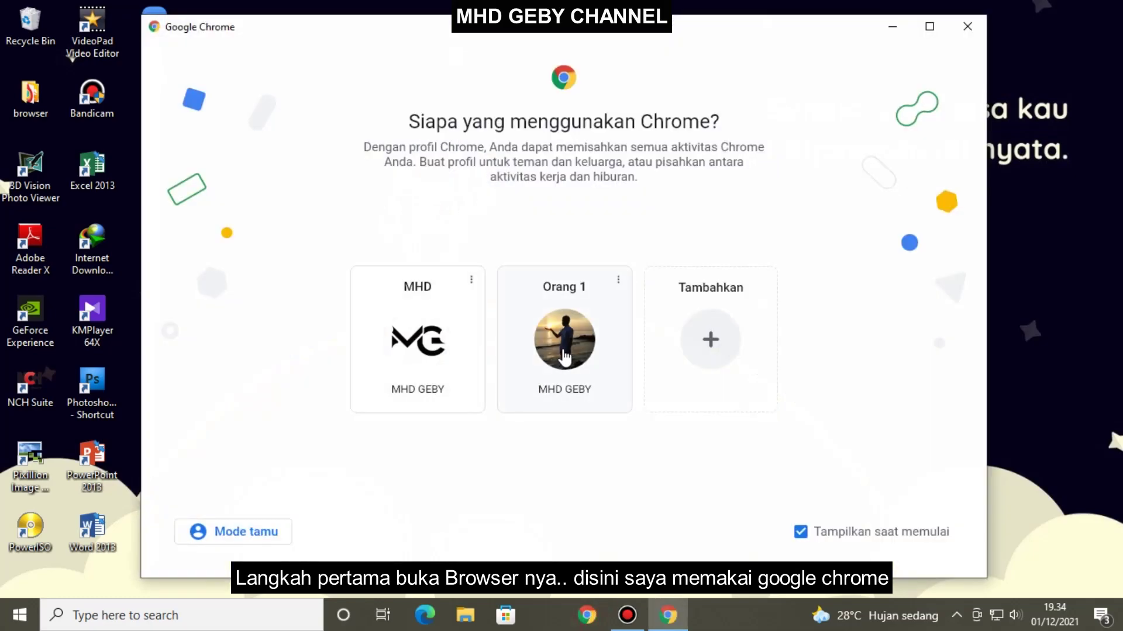
pyautogui.click(565, 351)
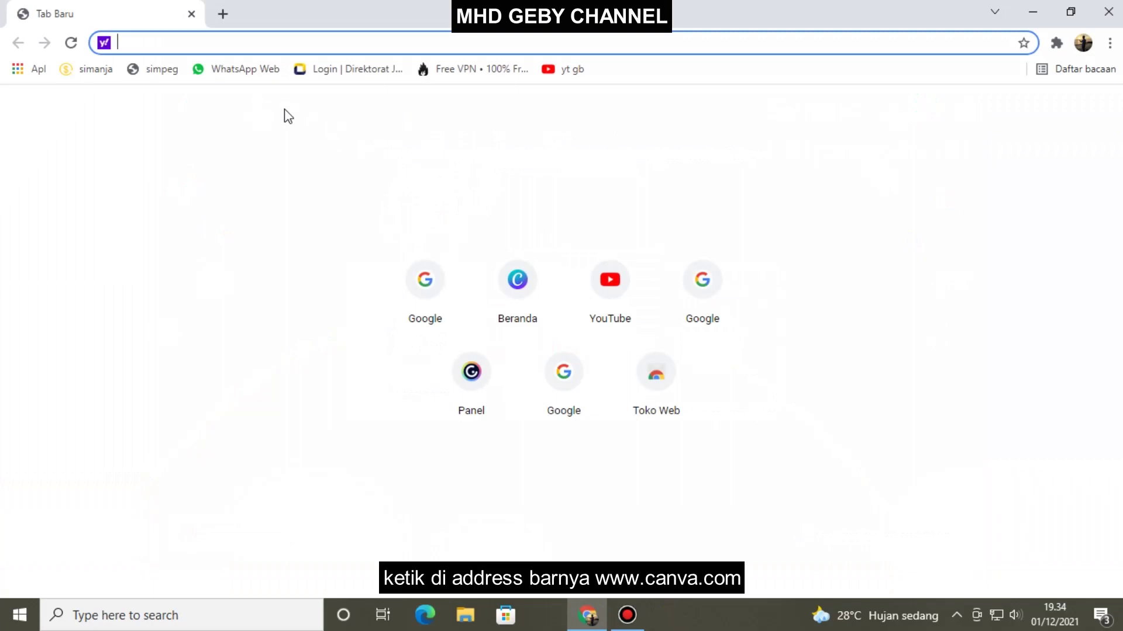
pyautogui.write('CANVA')
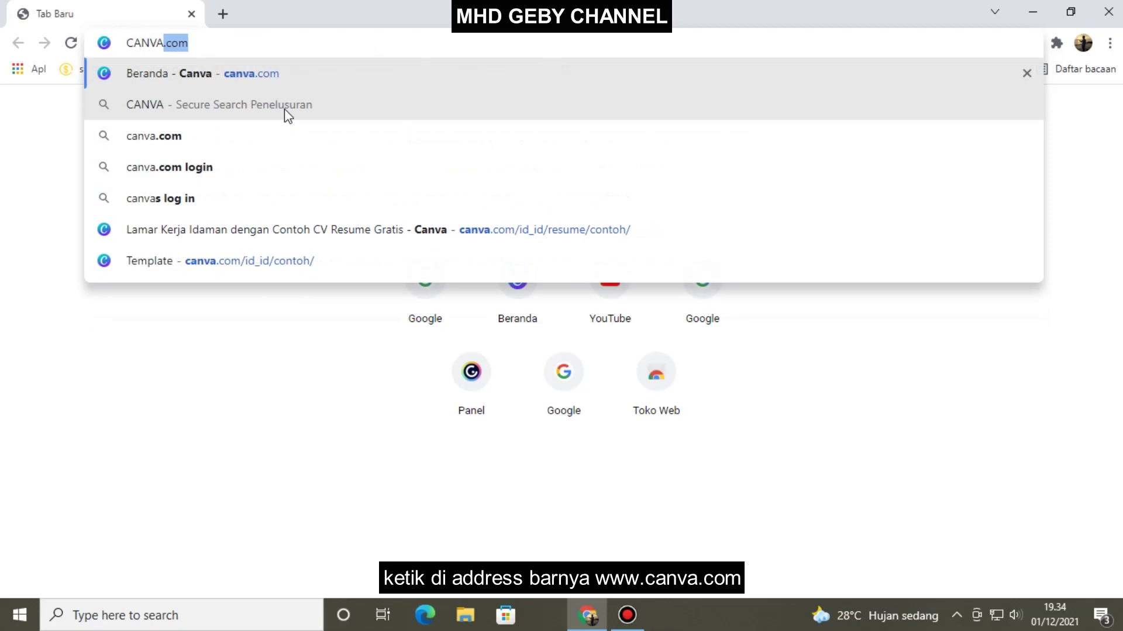
pyautogui.write('.COM')
# Load canva.com, browse the Resume templates, and preview the Minimal Multimedia Seniman Resume template
pyautogui.press('Return')
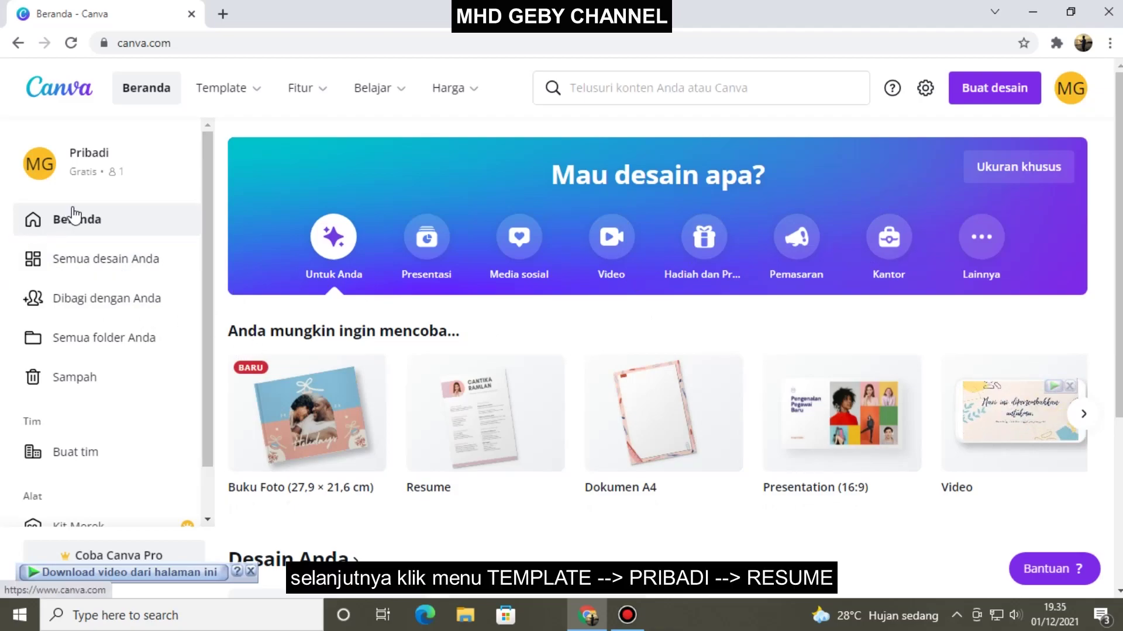
pyautogui.moveTo(227, 87)
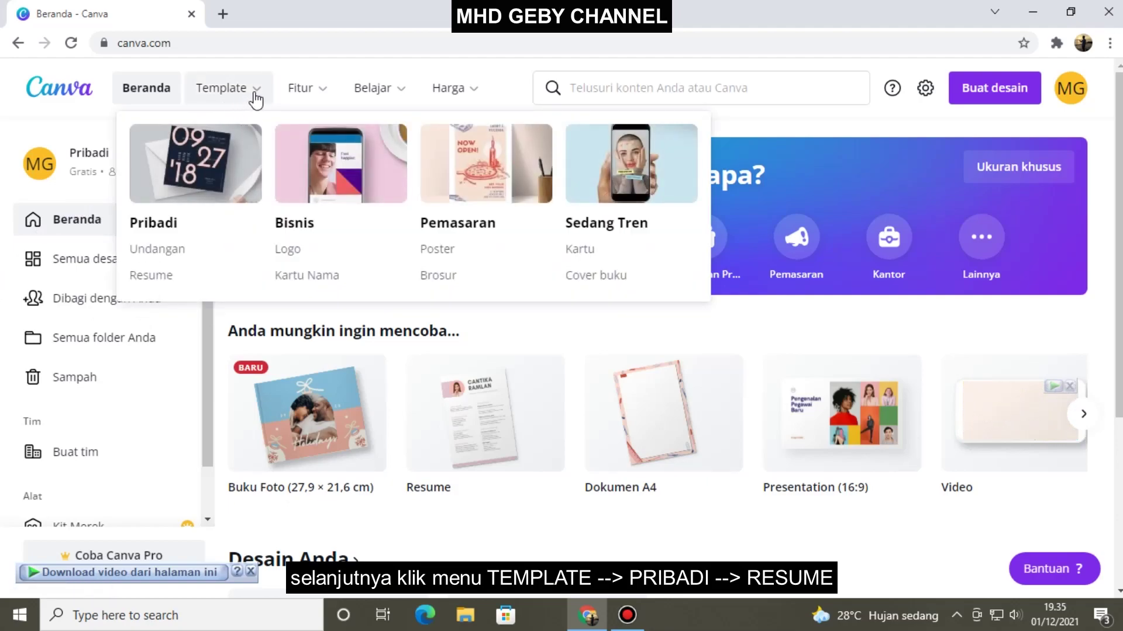
pyautogui.click(149, 278)
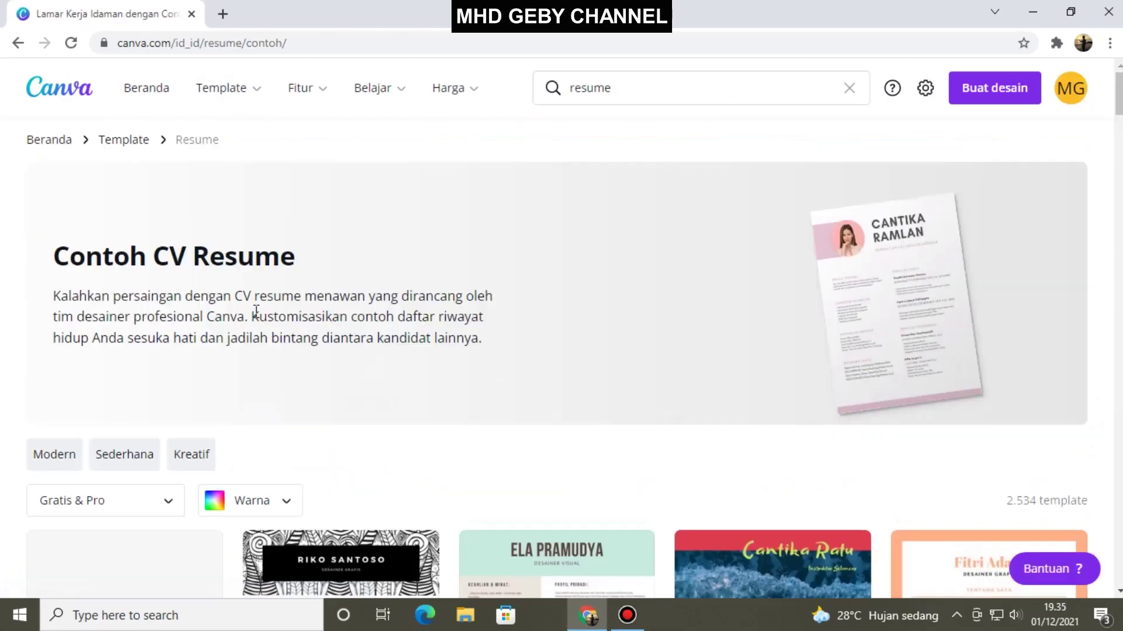
pyautogui.scroll(-3, 256, 311)
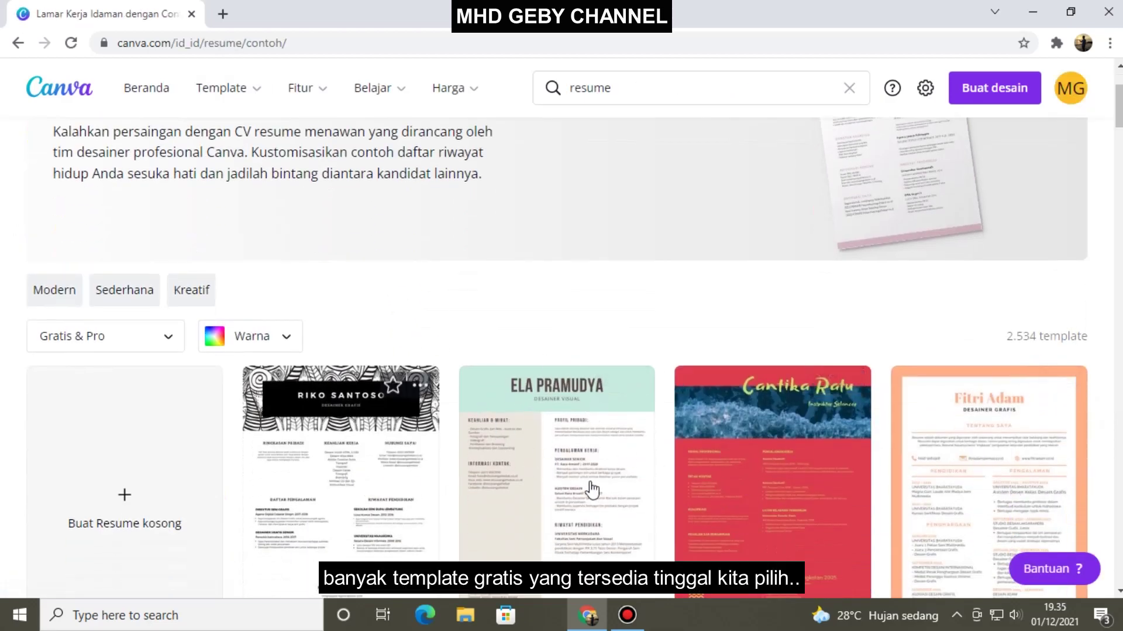
pyautogui.scroll(-3, 775, 511)
pyautogui.scroll(-3, 795, 444)
pyautogui.scroll(-1, 793, 420)
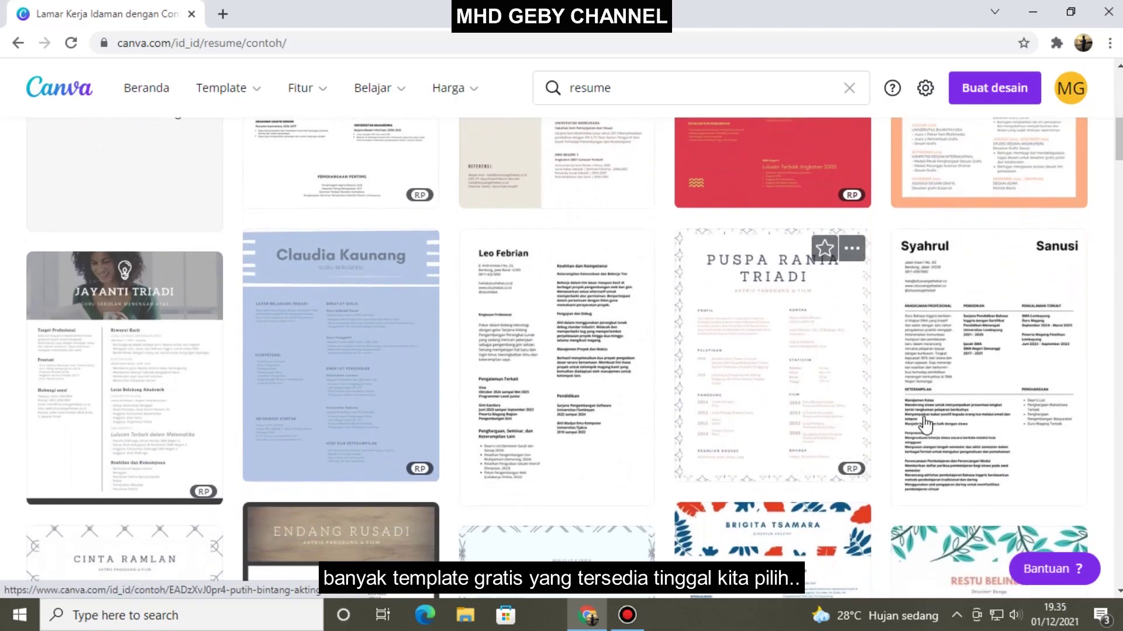
pyautogui.scroll(-3, 837, 446)
pyautogui.scroll(-3, 585, 456)
pyautogui.scroll(-1, 676, 458)
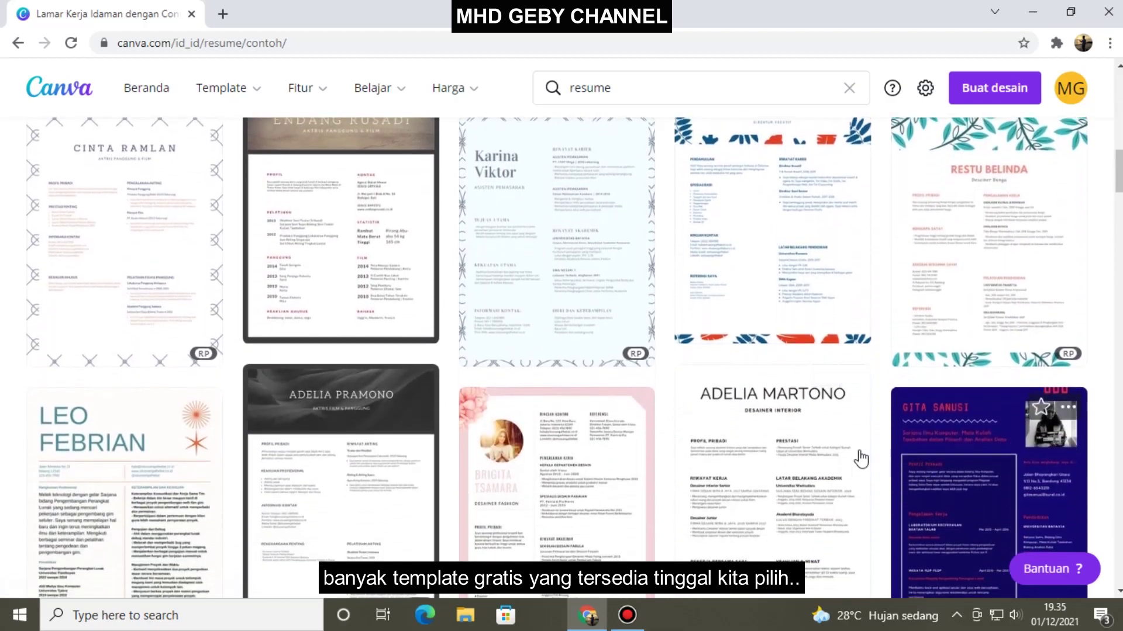
pyautogui.scroll(-1, 727, 477)
pyautogui.scroll(-3, 725, 480)
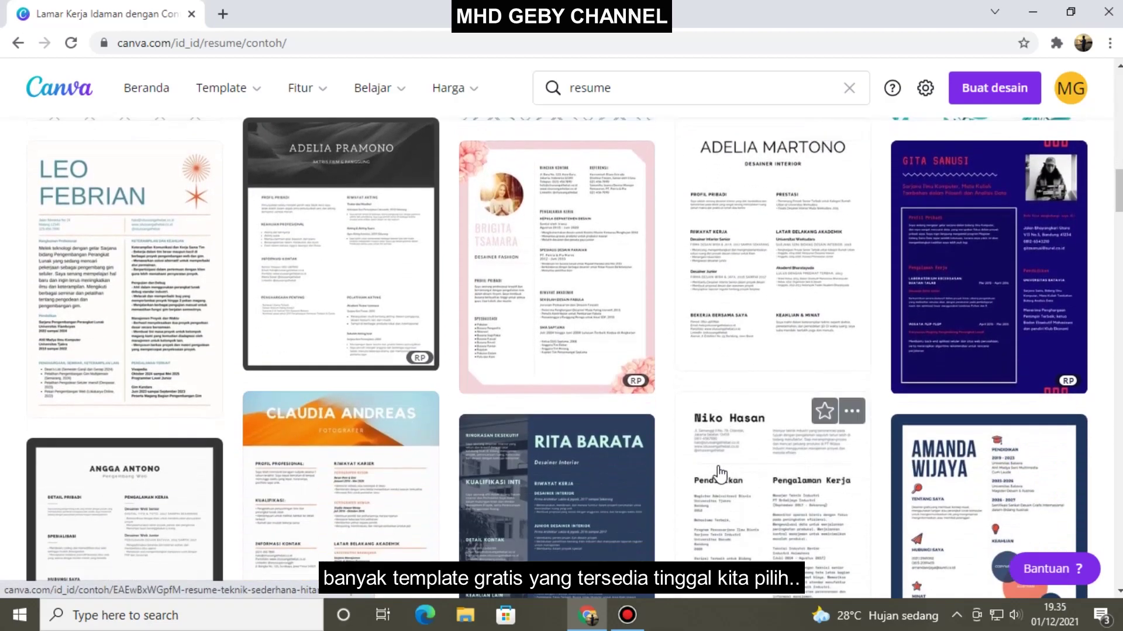
pyautogui.scroll(-3, 725, 480)
pyautogui.scroll(-3, 894, 431)
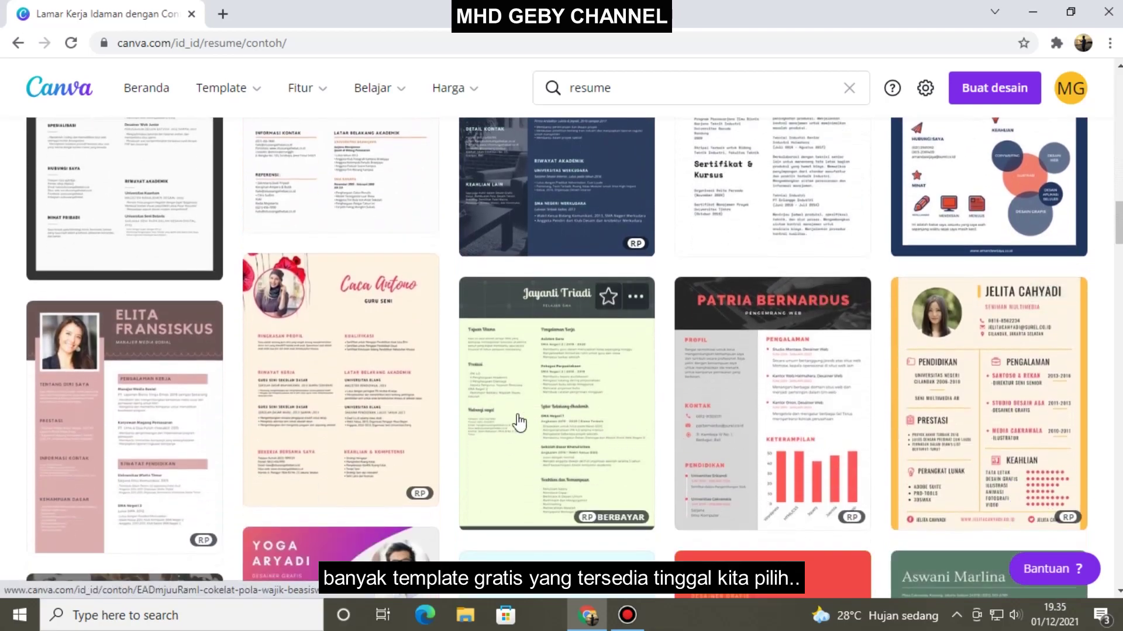
pyautogui.click(973, 394)
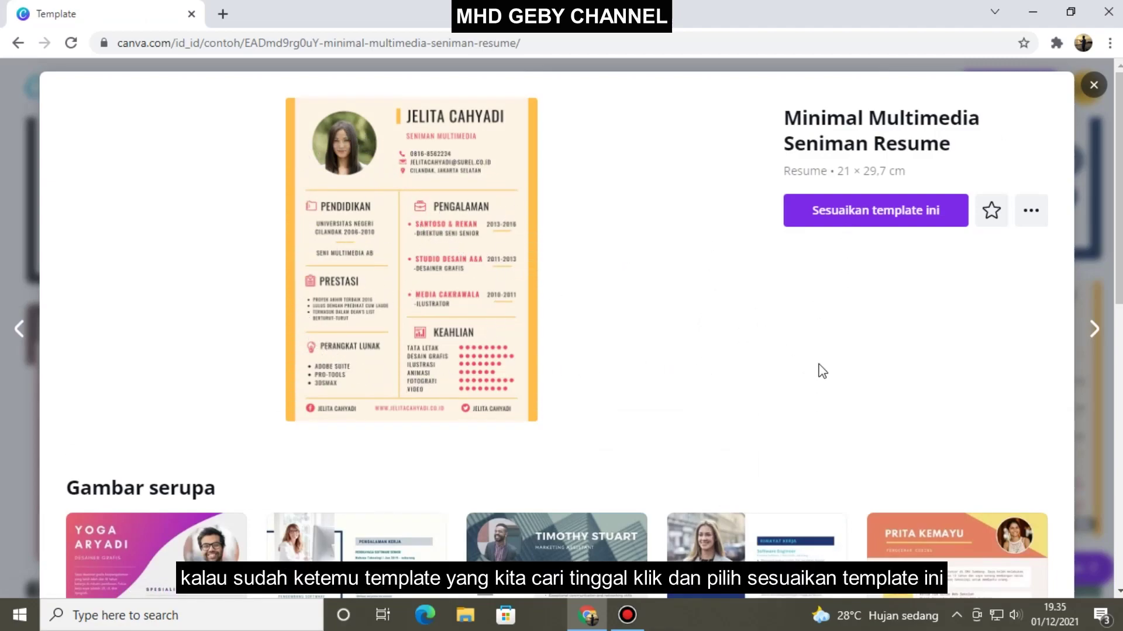
# Open the Minimal Multimedia Seniman Resume template as an editable design
pyautogui.click(855, 216)
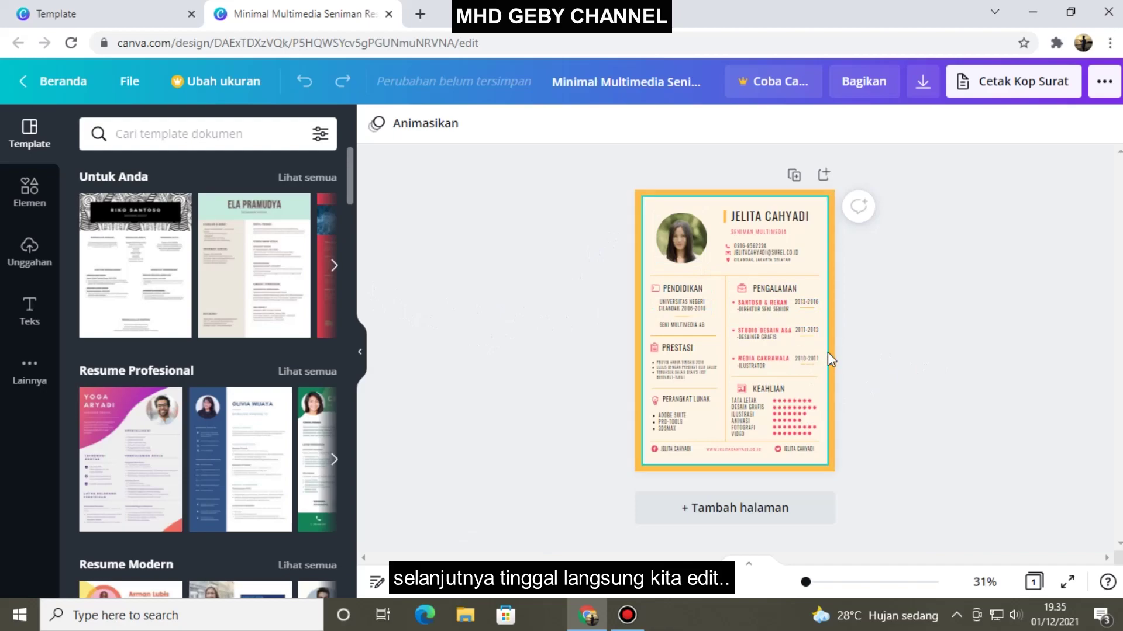
# Remove the portrait image from the resume while keeping its round frame
pyautogui.click(683, 245)
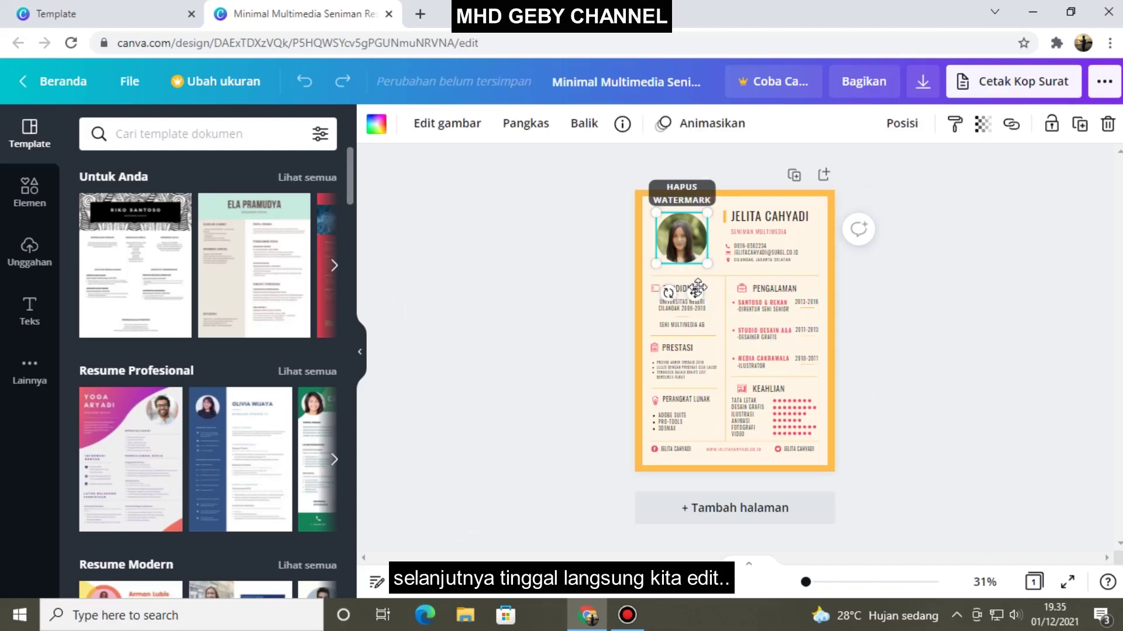
pyautogui.click(1108, 124)
pyautogui.click(1056, 169)
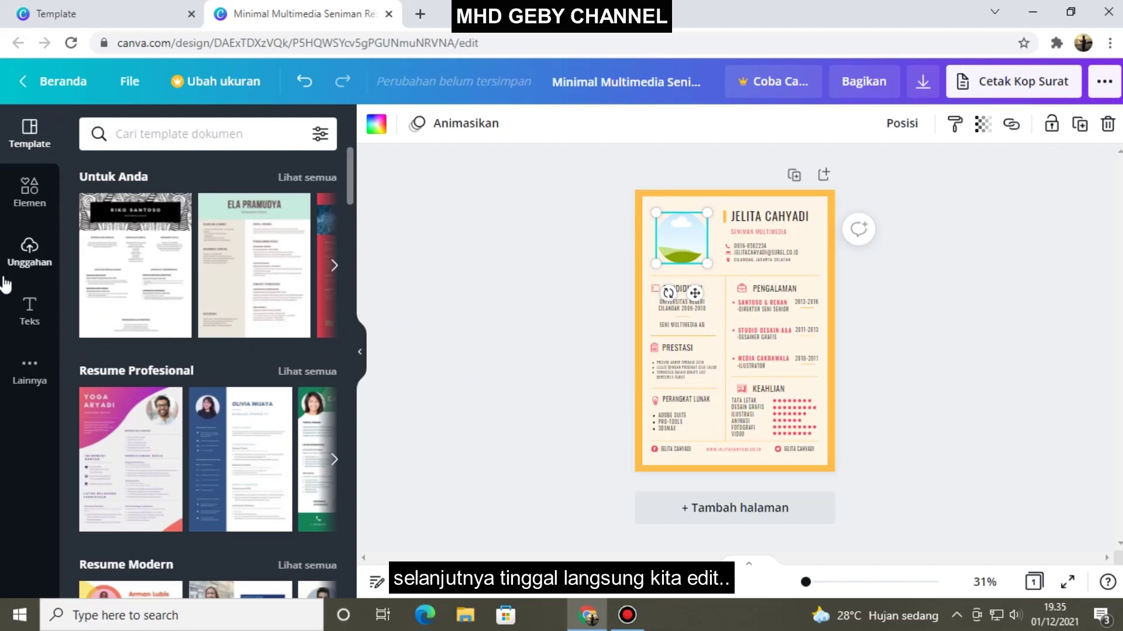
# Move the previously uploaded photo in Unggahan to the trash
pyautogui.click(30, 252)
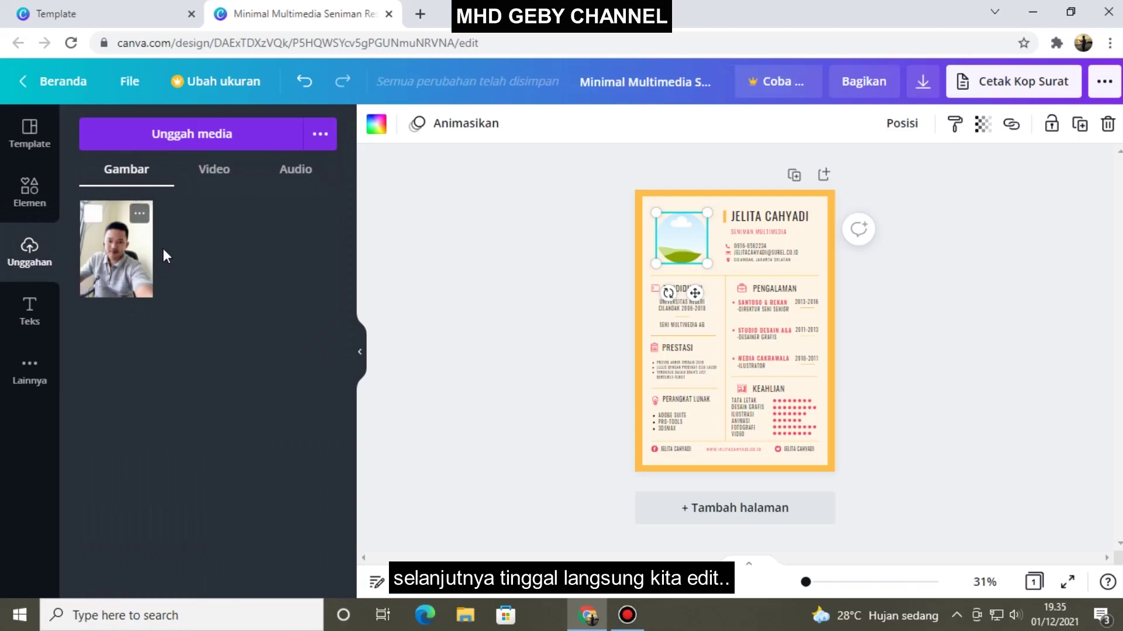
pyautogui.click(141, 214)
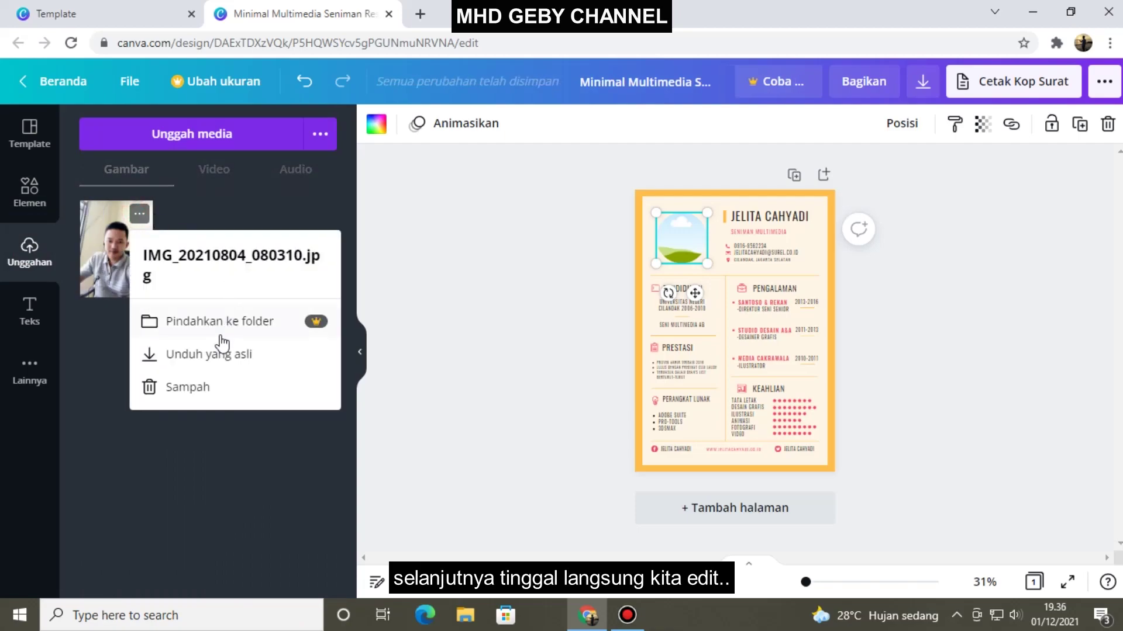
pyautogui.click(193, 398)
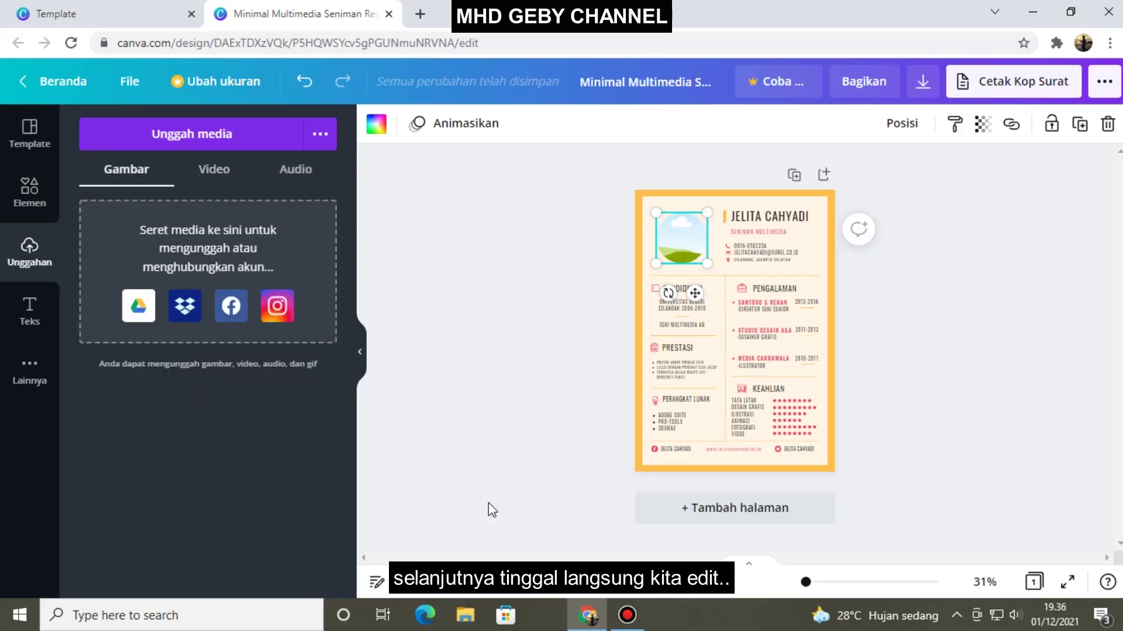
# Drag IMG_20210804_080310 from File Explorer's recent files into Canva to upload it
pyautogui.click(465, 615)
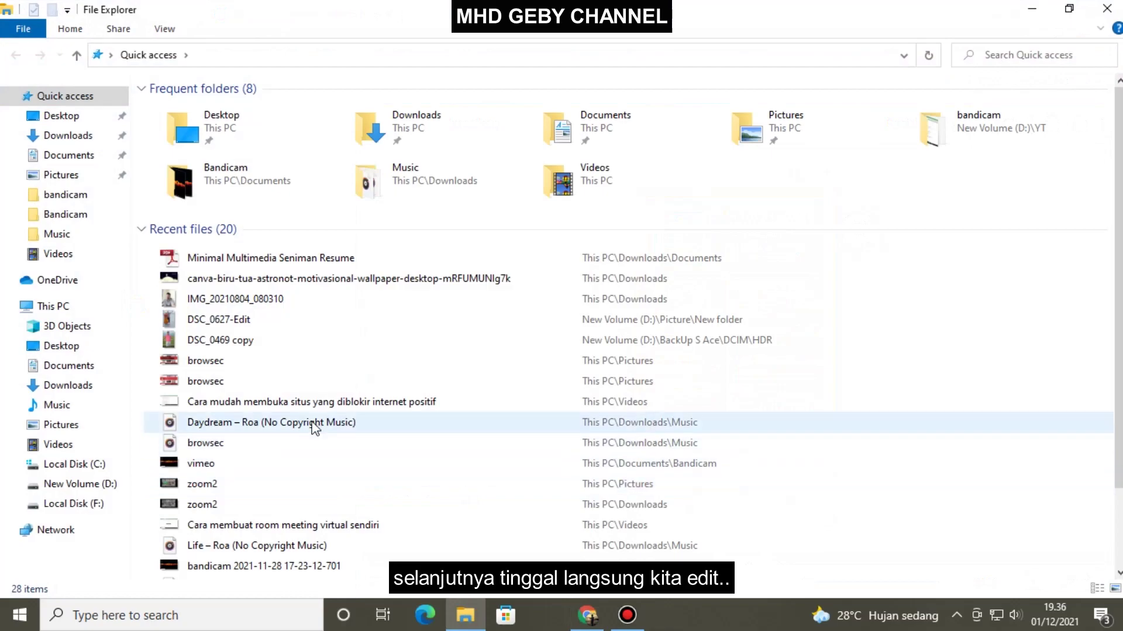
pyautogui.click(220, 300)
pyautogui.moveTo(220, 301)
pyautogui.mouseDown()
pyautogui.moveTo(468, 541)
pyautogui.moveTo(184, 438)
pyautogui.mouseUp()
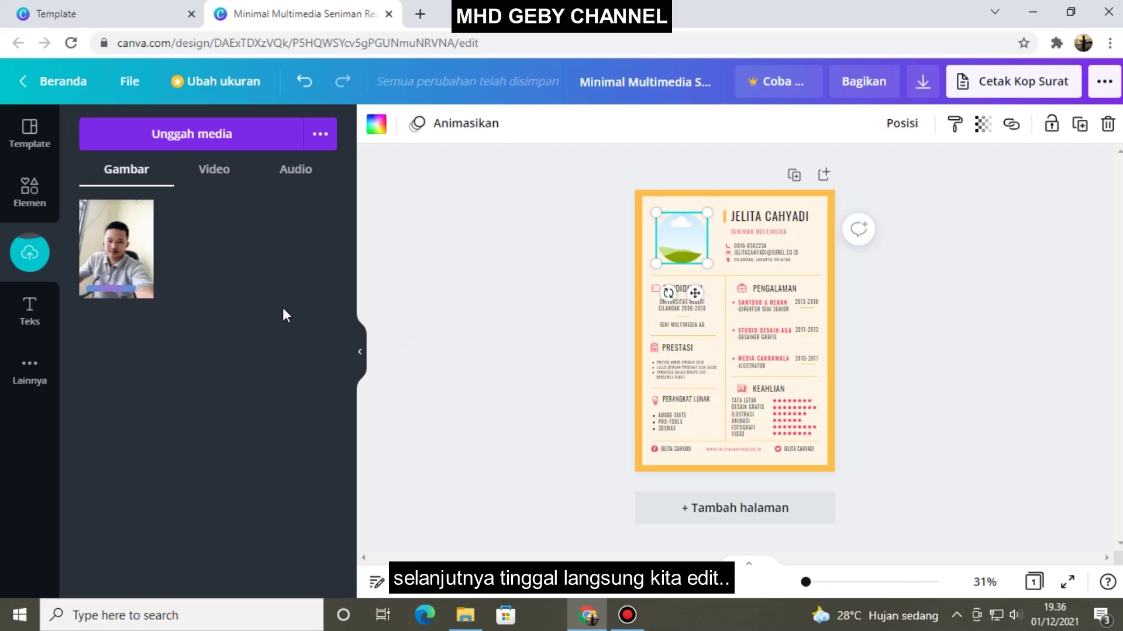
# Add the uploaded man's photo, shrink it, and drop it into the round portrait frame
pyautogui.click(117, 252)
pyautogui.moveTo(808, 432); pyautogui.dragTo(723, 316)
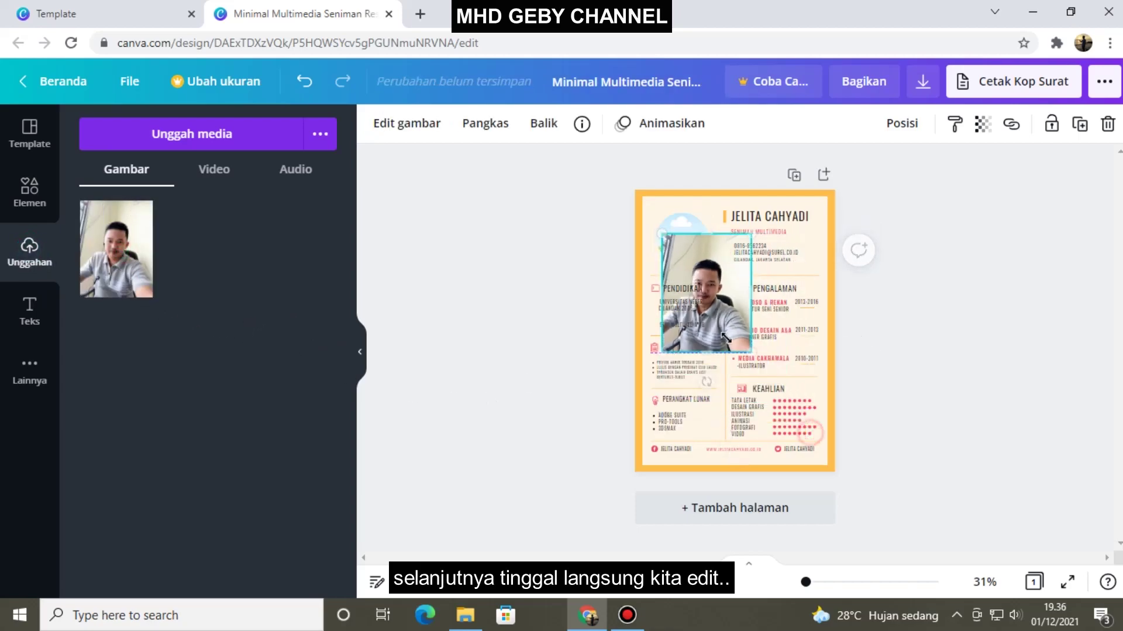
pyautogui.moveTo(704, 275); pyautogui.dragTo(682, 236)
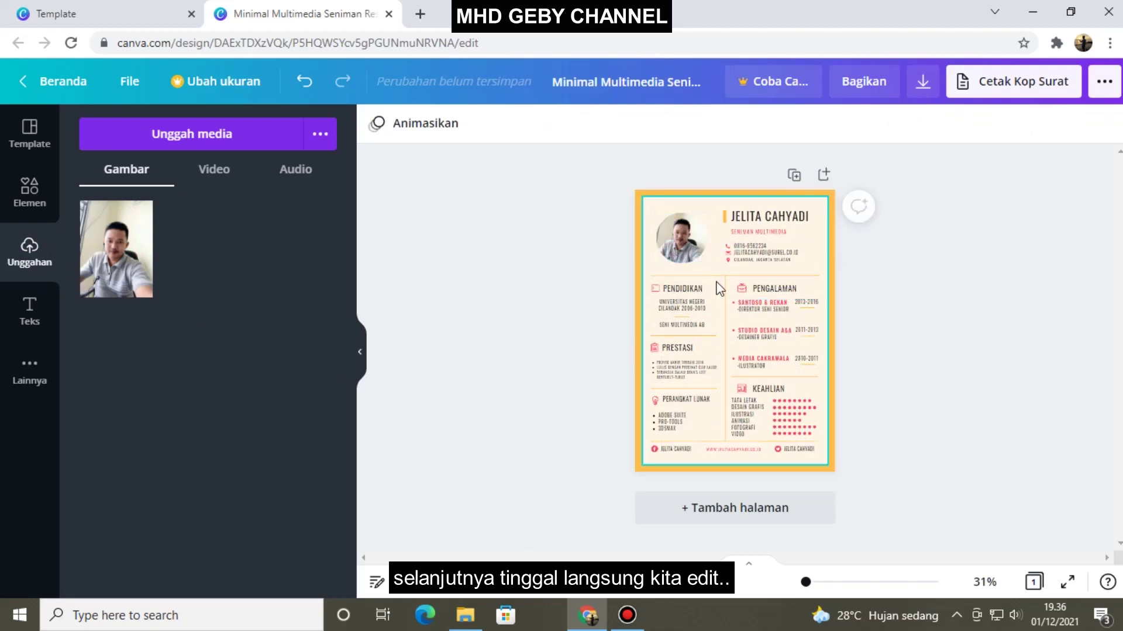
# Replace the template's sample name heading with the owner's name
pyautogui.click(758, 217)
pyautogui.click(758, 218)
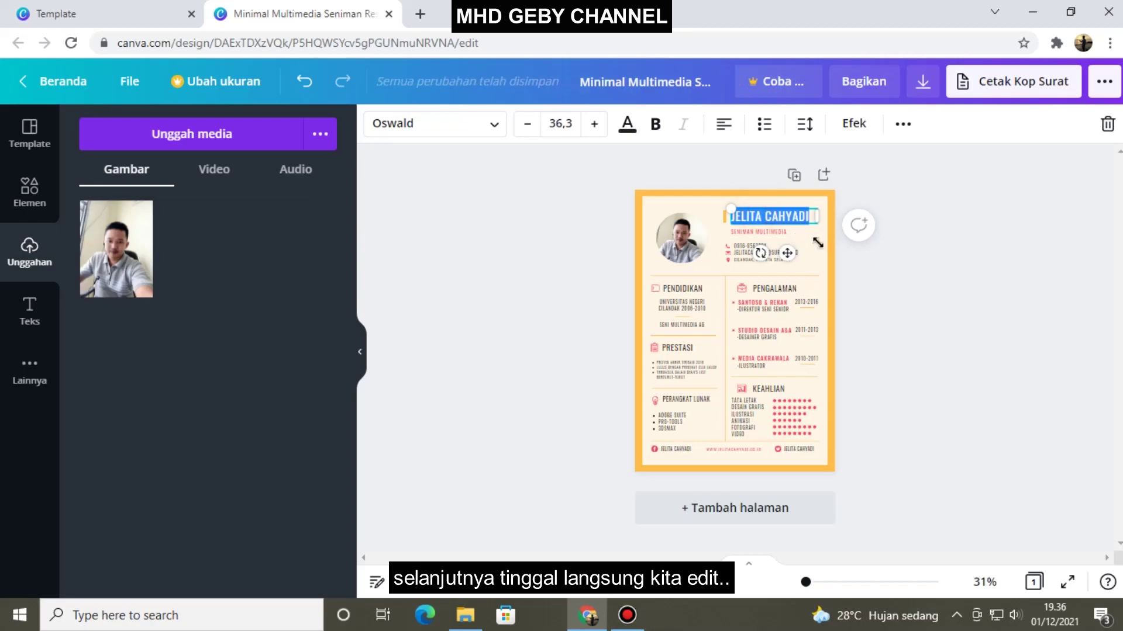
pyautogui.write('MHD GEBY')
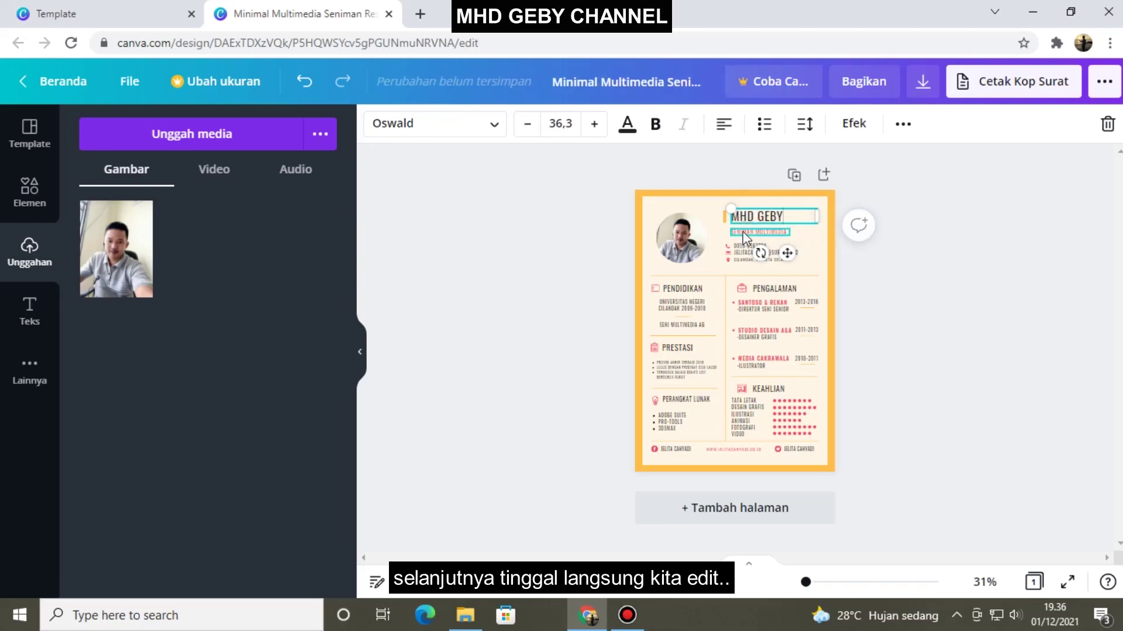
# Retype the subtitle SENIMAN MULTIMEDIA as YOUTUBER PEMULA
pyautogui.click(748, 233)
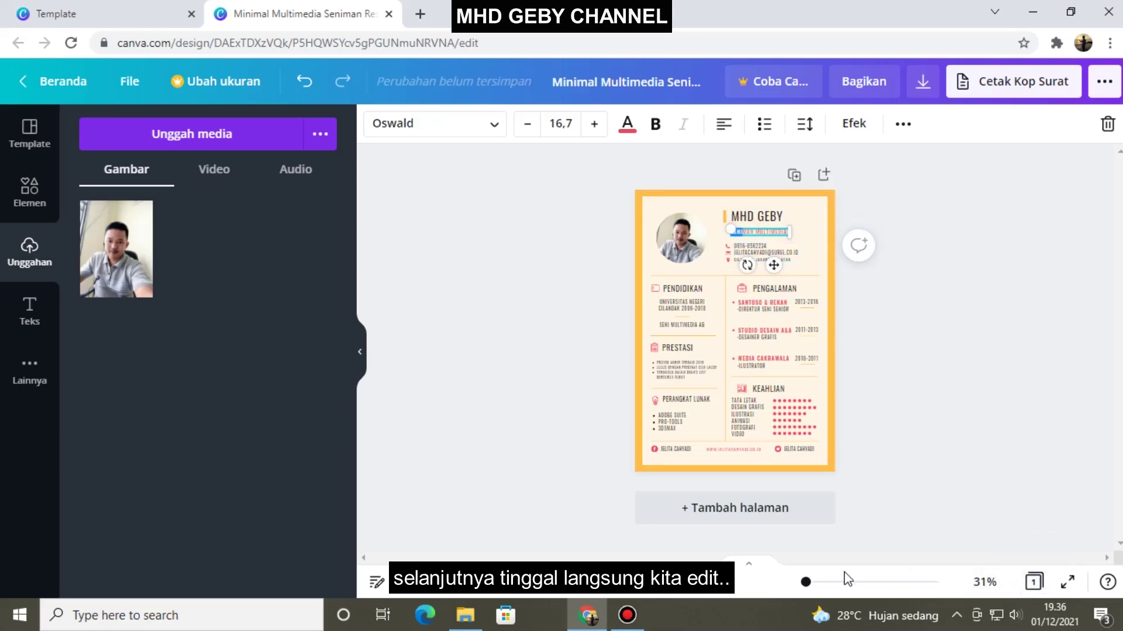
pyautogui.click(823, 581)
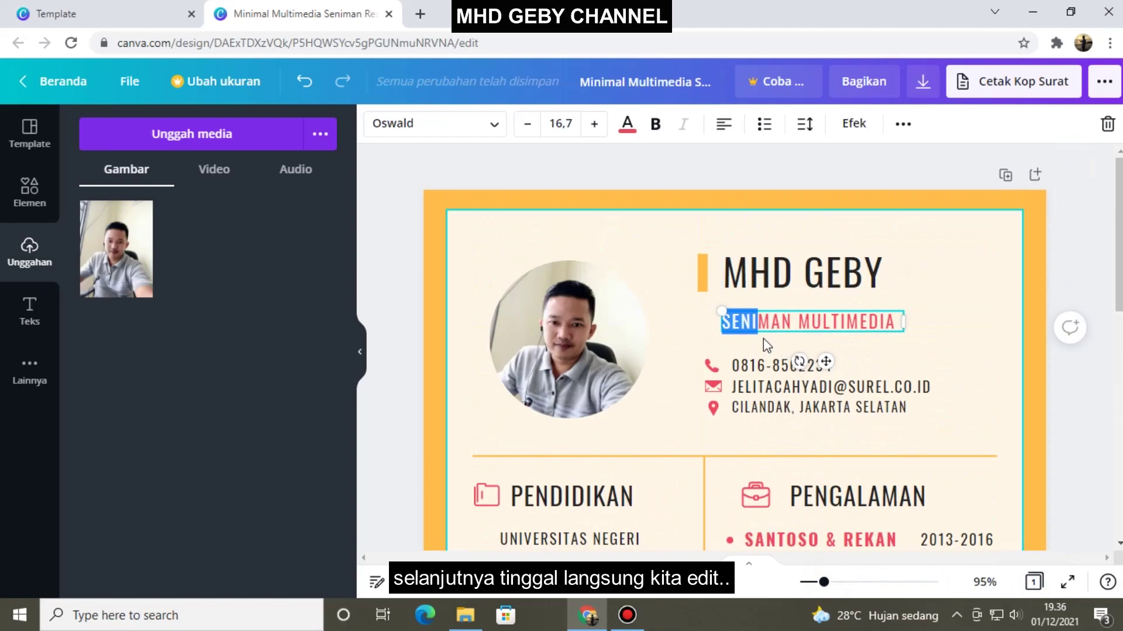
pyautogui.click(767, 322)
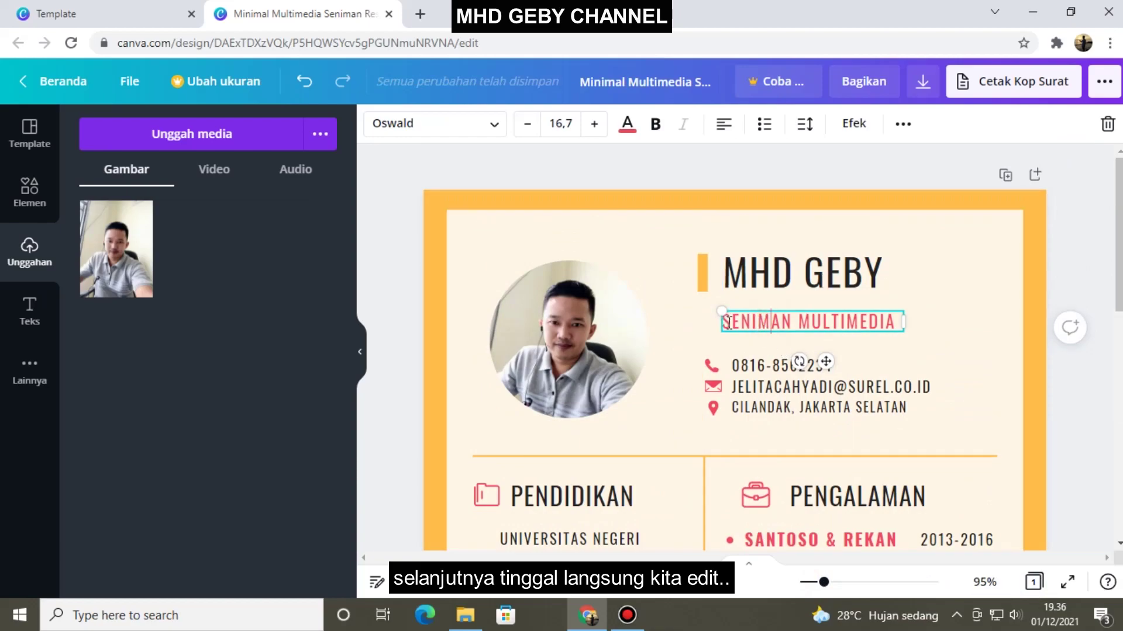
pyautogui.moveTo(728, 324); pyautogui.dragTo(915, 349)
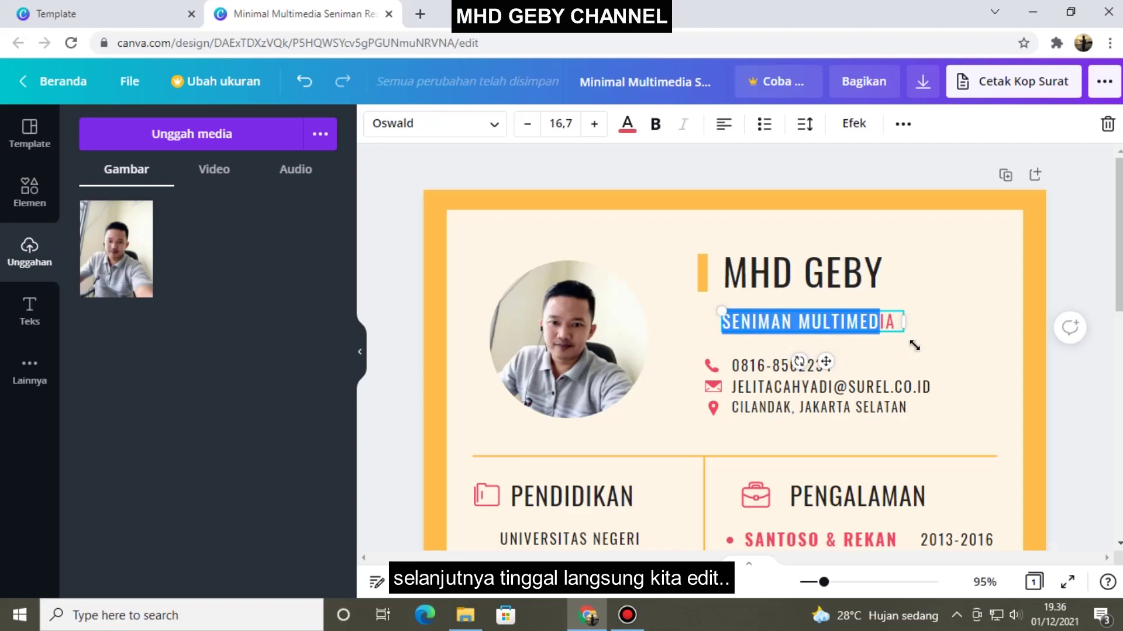
pyautogui.click(896, 327)
pyautogui.moveTo(676, 321); pyautogui.dragTo(904, 323)
pyautogui.write('YOUTU')
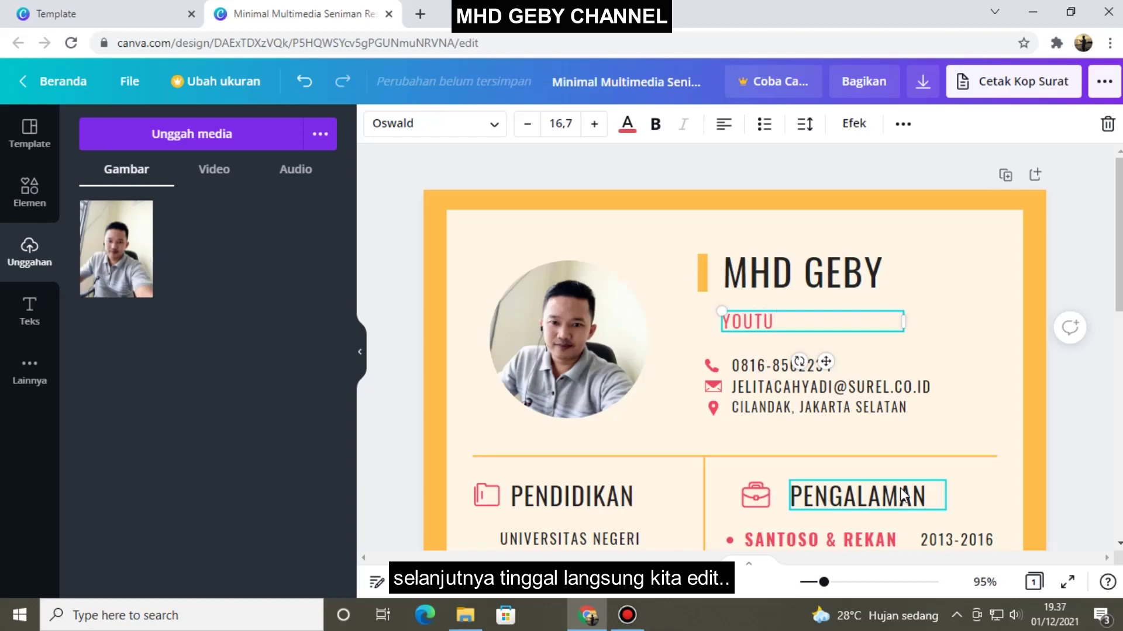
pyautogui.write('BER PEM')
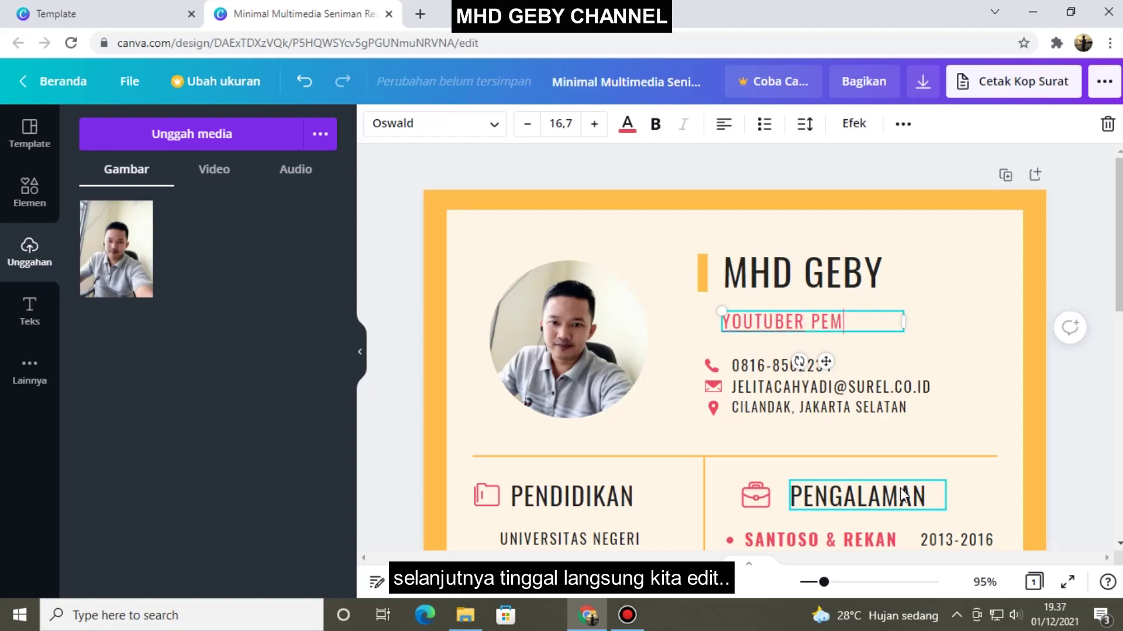
pyautogui.write('ULA')
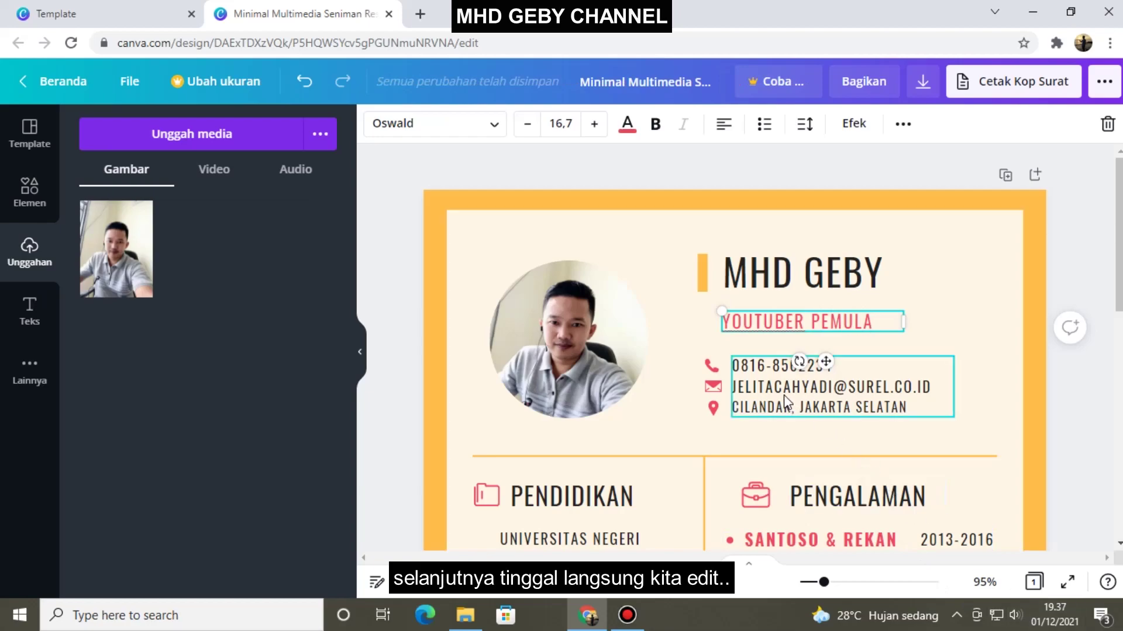
pyautogui.click(769, 368)
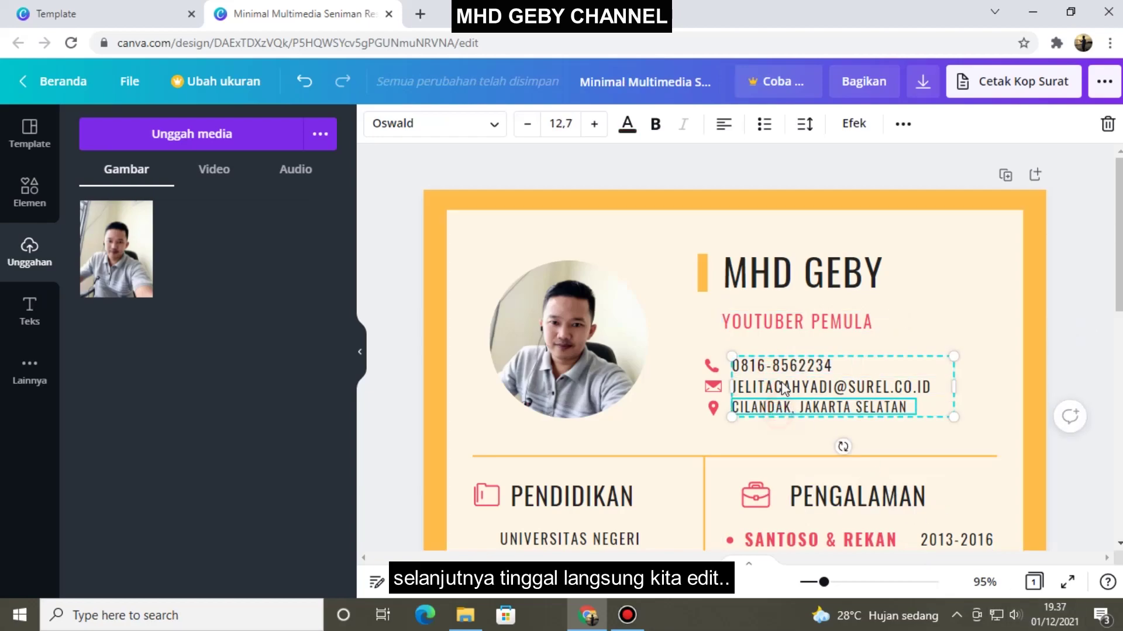
pyautogui.click(764, 404)
pyautogui.click(762, 407)
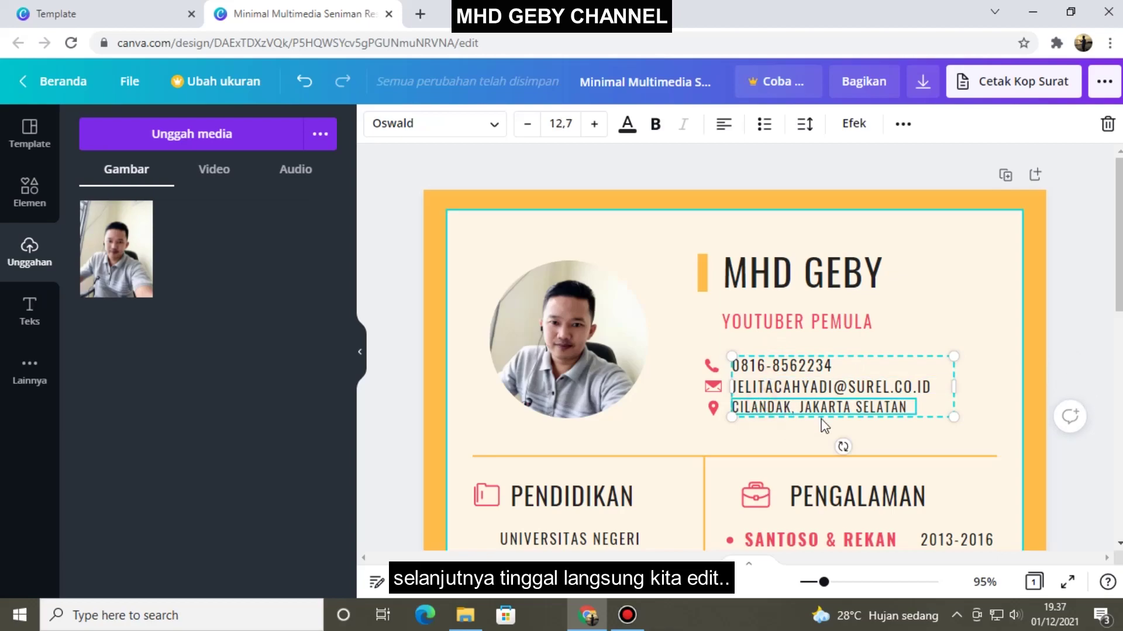
pyautogui.scroll(-2, 790, 355)
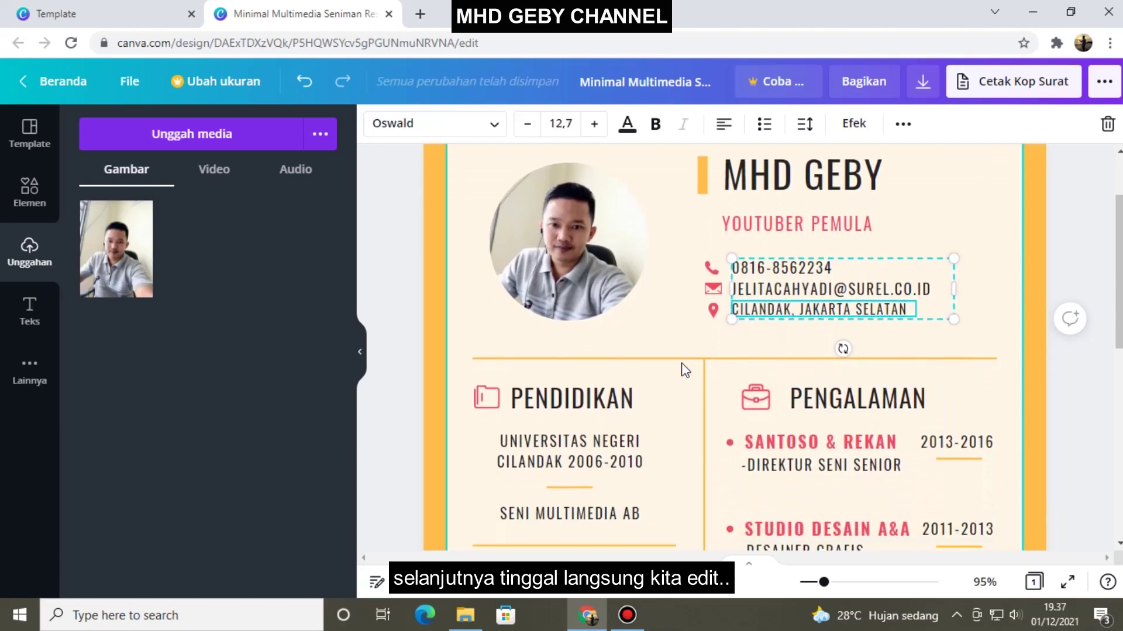
pyautogui.scroll(-5, 682, 369)
pyautogui.click(571, 223)
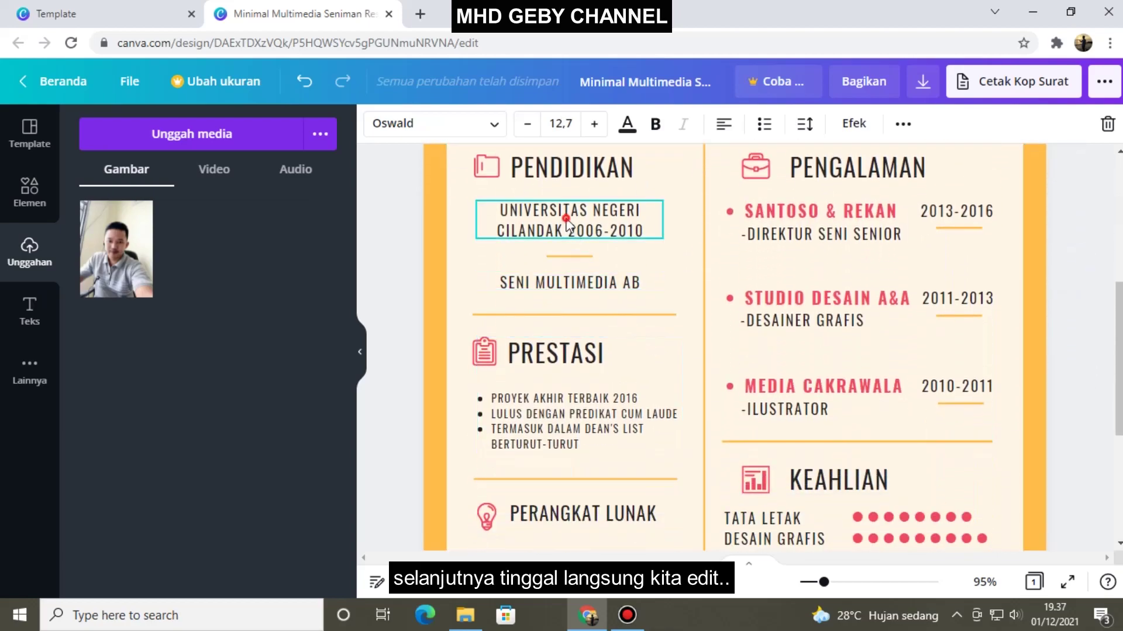
pyautogui.doubleClick(520, 231)
pyautogui.scroll(-5, 585, 336)
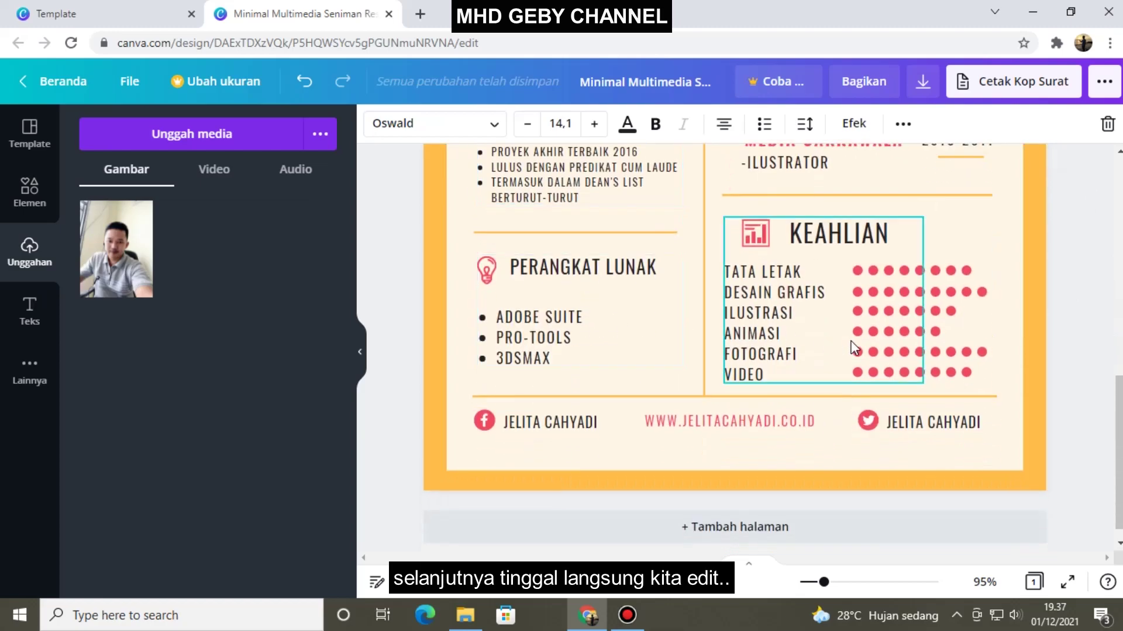
pyautogui.scroll(8, 852, 344)
pyautogui.scroll(5, 911, 356)
pyautogui.scroll(-5, 908, 355)
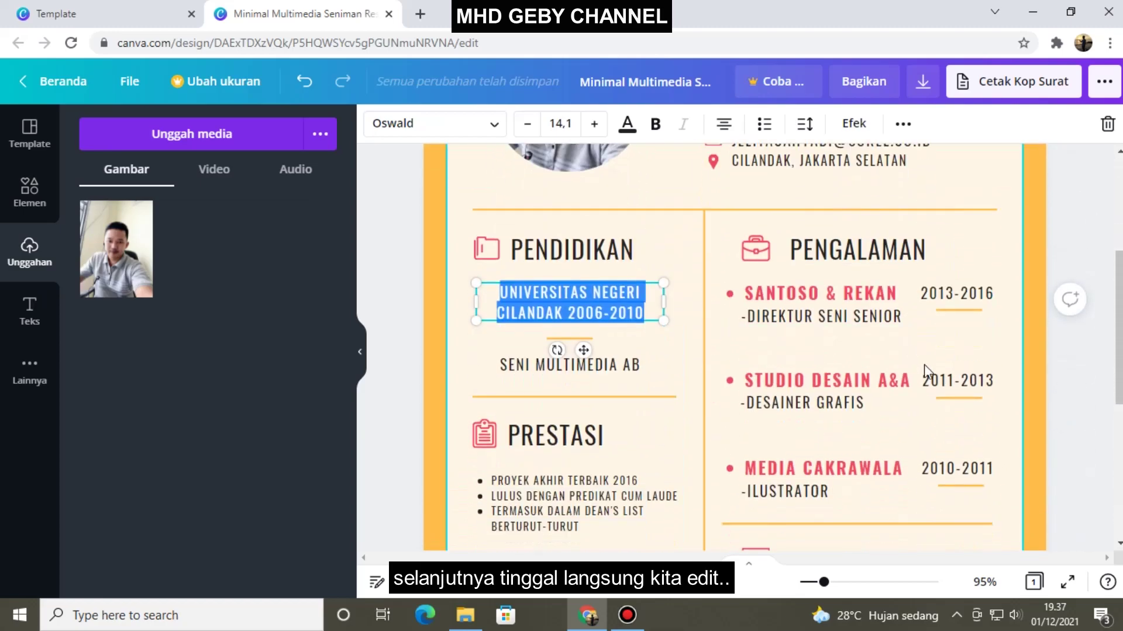
pyautogui.scroll(-2, 936, 409)
pyautogui.scroll(-5, 819, 386)
pyautogui.scroll(-2, 772, 404)
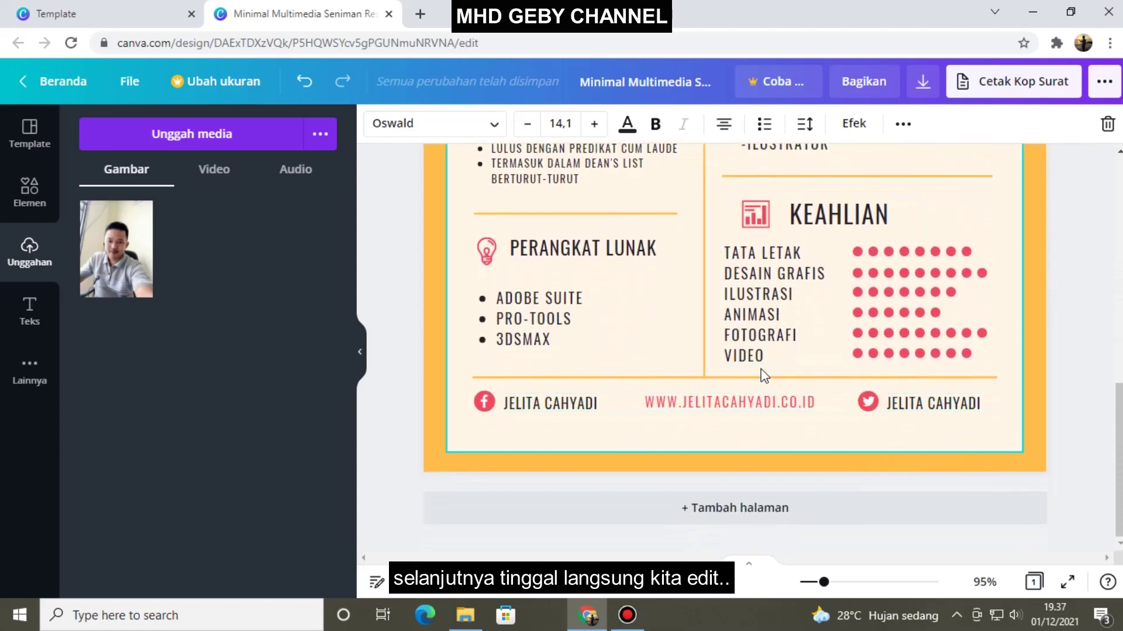
pyautogui.scroll(2, 819, 451)
pyautogui.scroll(8, 862, 357)
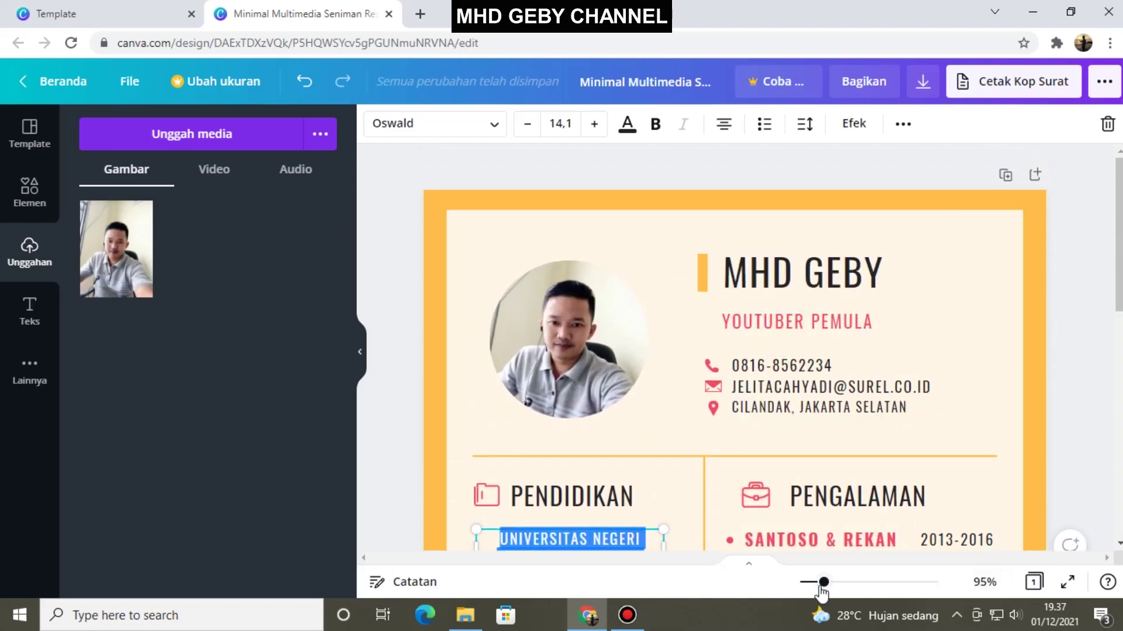
# Zoom out to 42% and show the Unduh download panel
pyautogui.moveTo(824, 582); pyautogui.dragTo(809, 582)
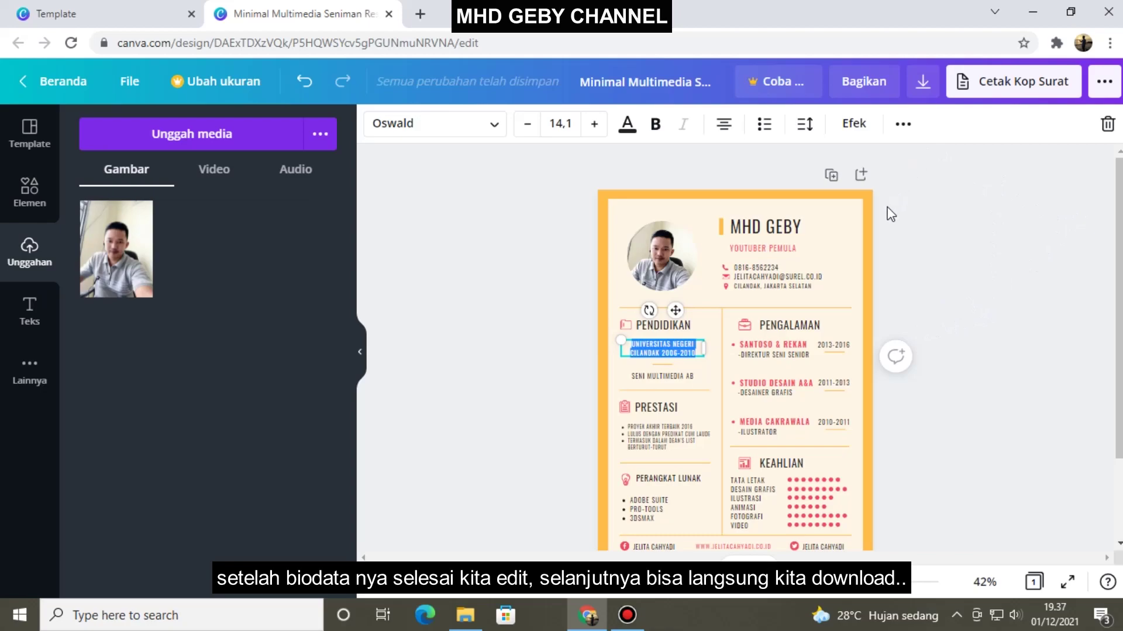
pyautogui.click(923, 87)
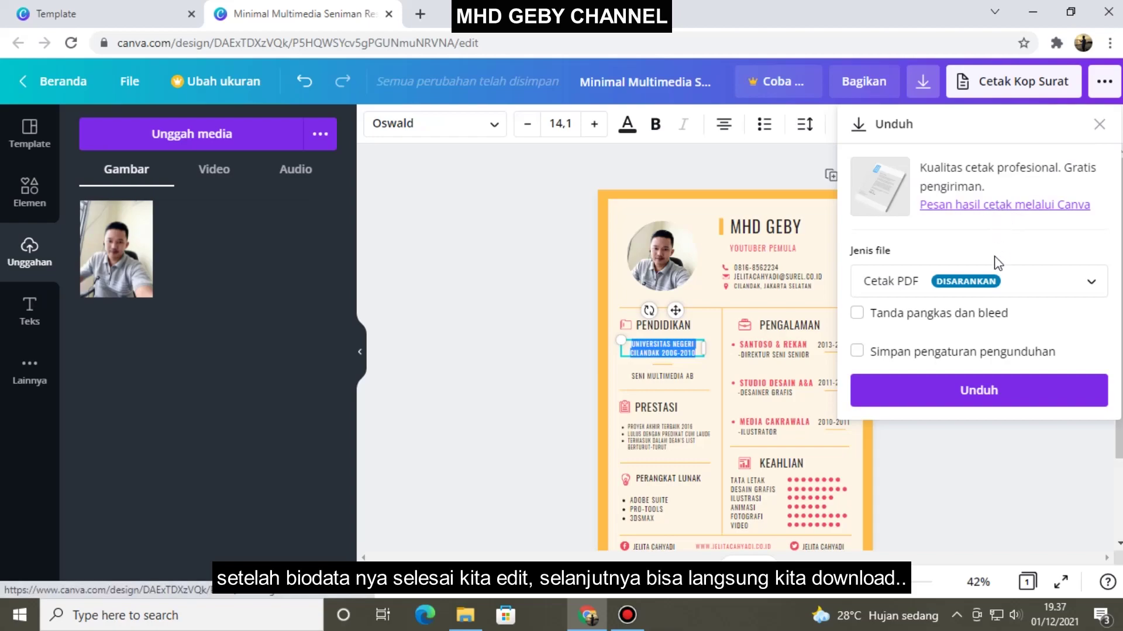
# Download the resume as Cetak PDF via IDM and open Minimal Multimedia Seniman Resume_2.pdf
pyautogui.click(908, 282)
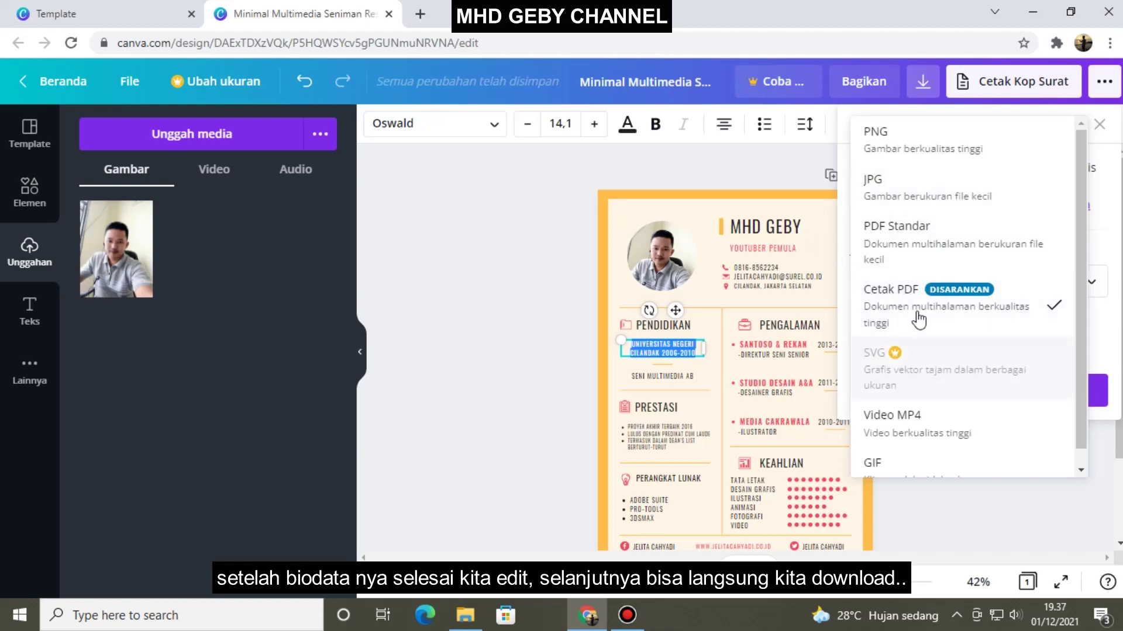
pyautogui.click(903, 307)
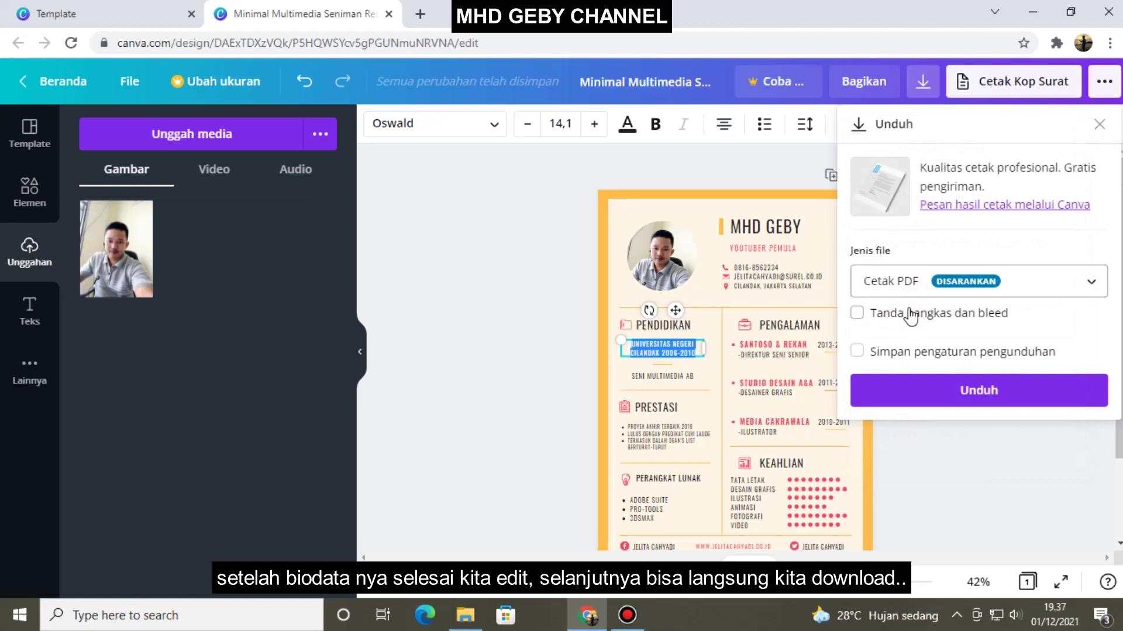
pyautogui.click(892, 398)
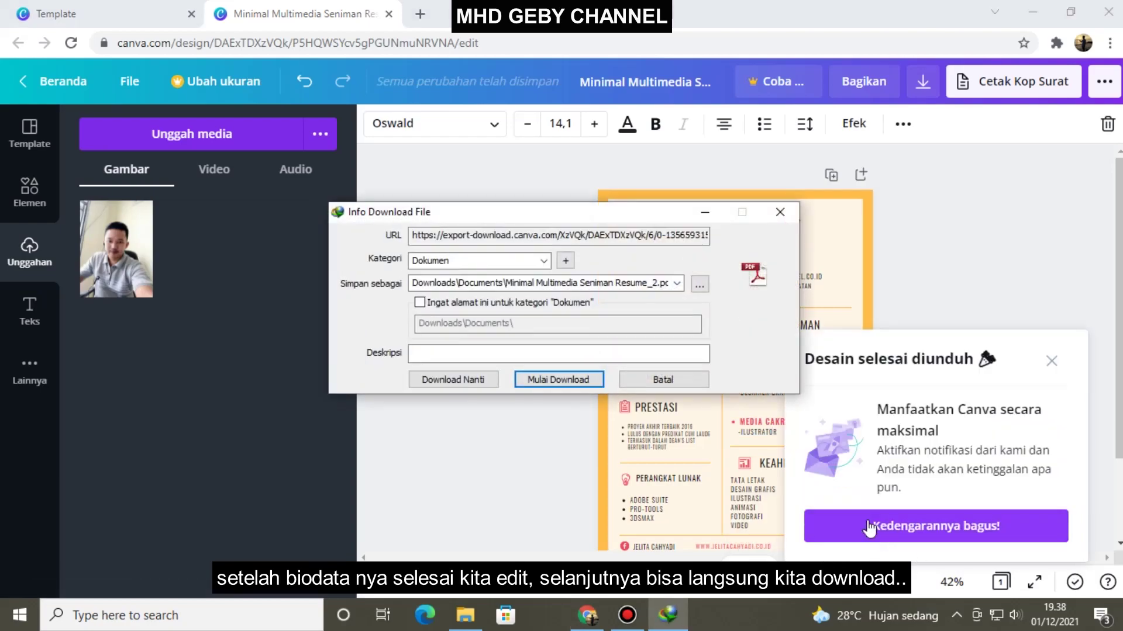
pyautogui.click(571, 381)
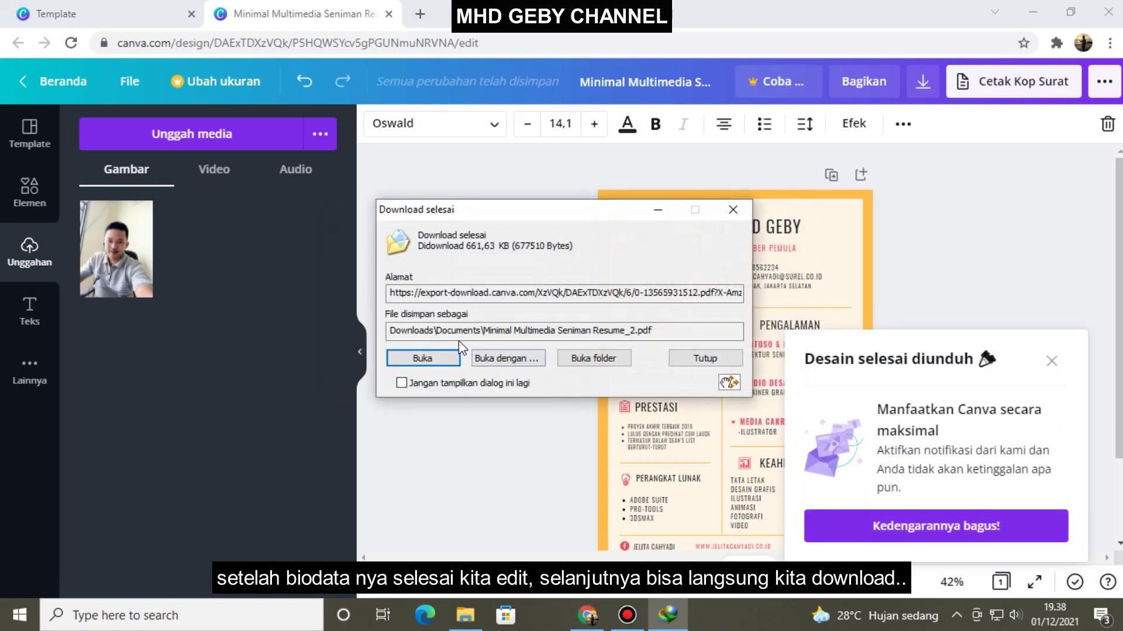
pyautogui.click(424, 359)
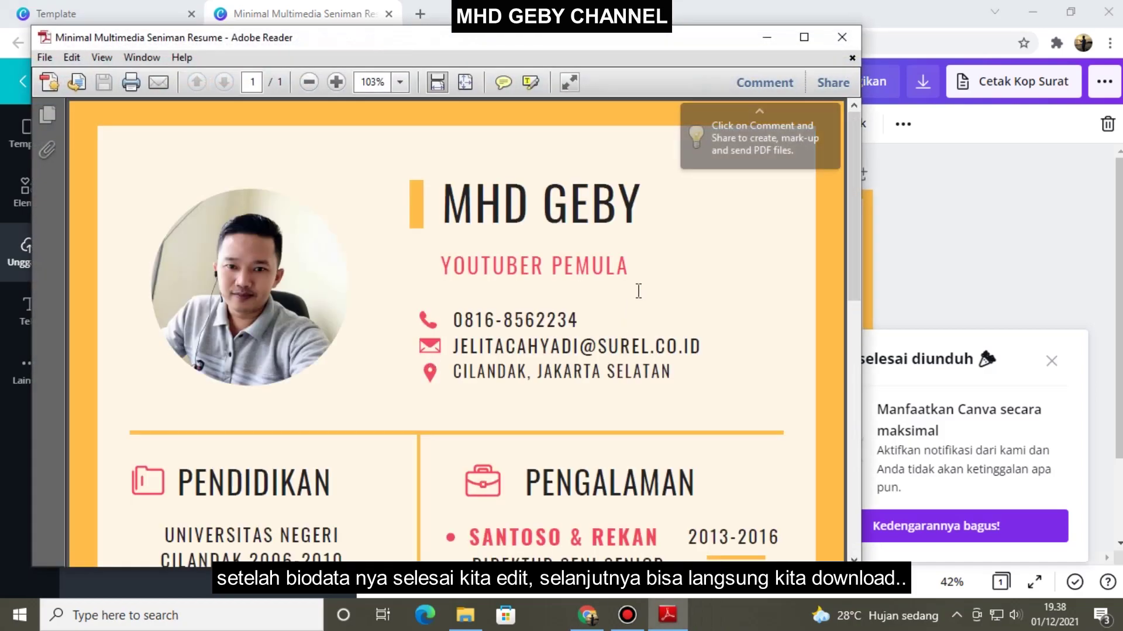
# Review the resume PDF at 75% zoom and close the automatic-updates prompt
pyautogui.scroll(-5, 681, 310)
pyautogui.scroll(4, 679, 307)
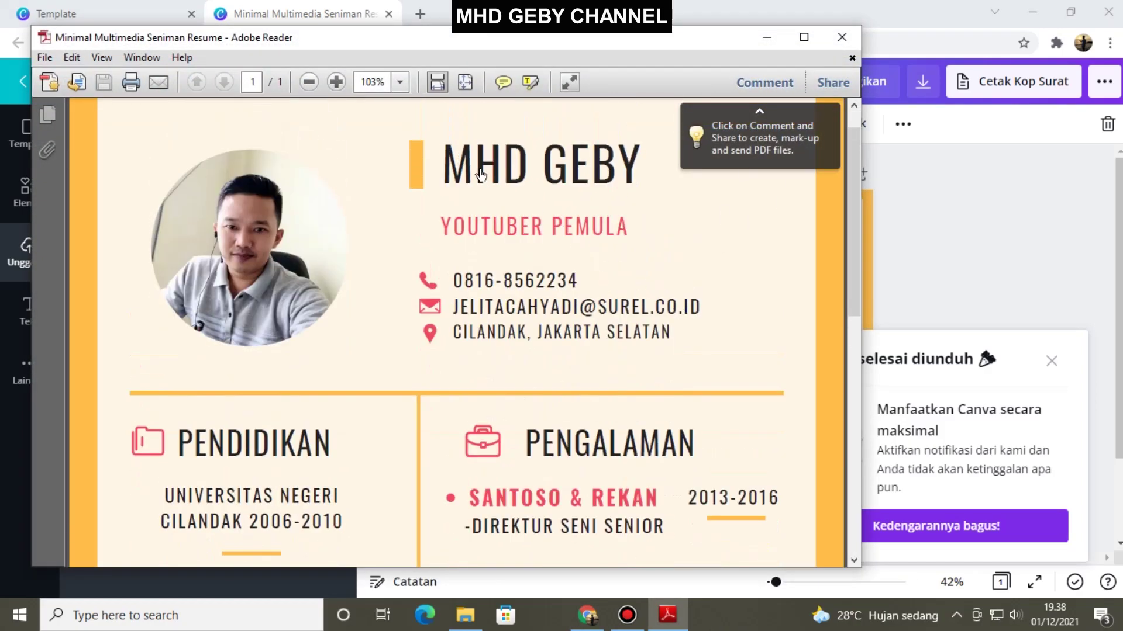
pyautogui.click(399, 82)
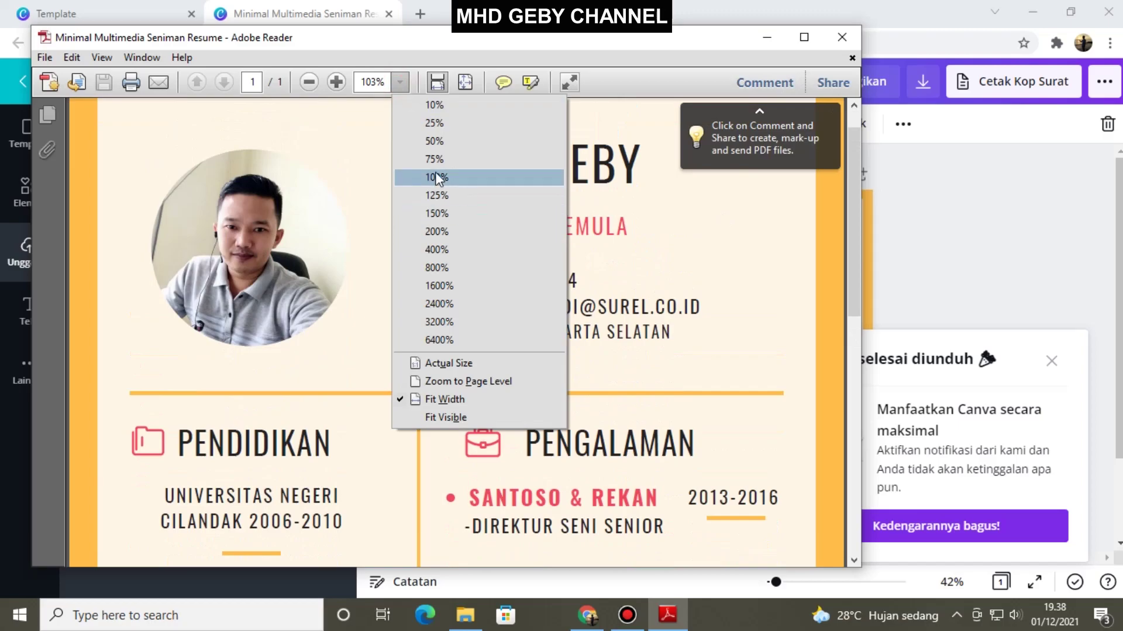
pyautogui.click(437, 163)
pyautogui.scroll(-4, 570, 290)
pyautogui.scroll(-1, 570, 290)
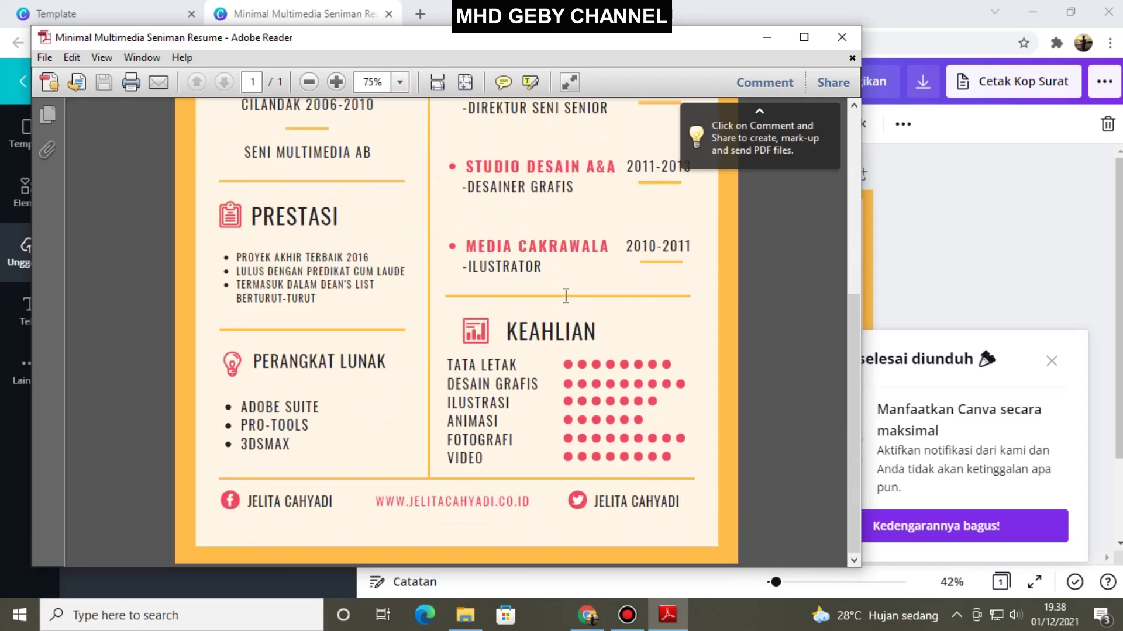
pyautogui.scroll(3, 566, 296)
pyautogui.scroll(3, 566, 295)
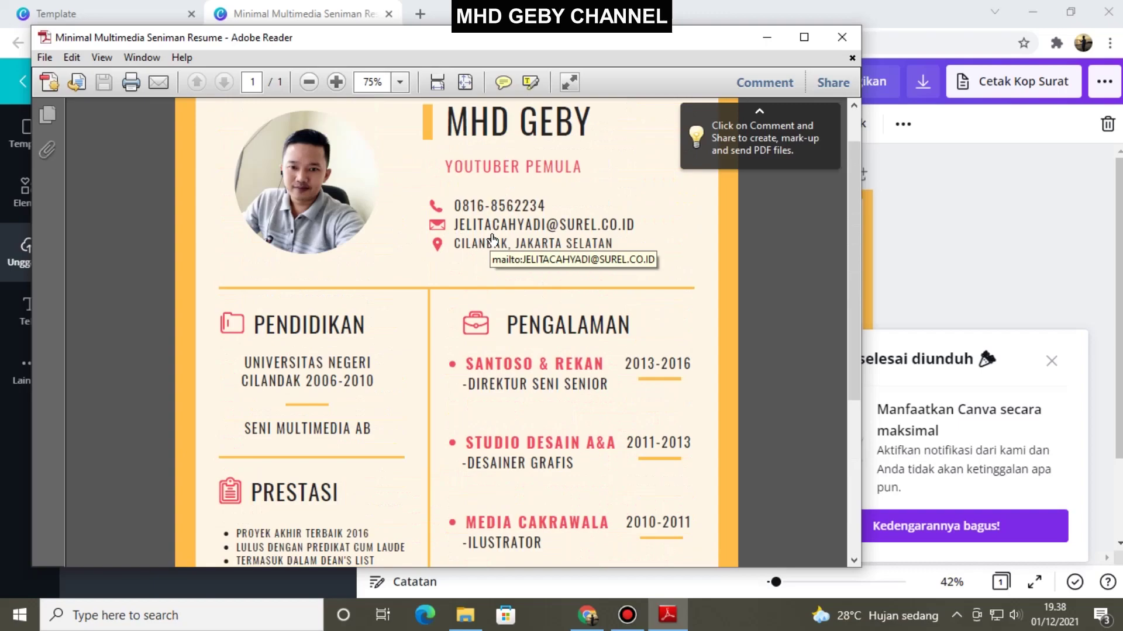
pyautogui.scroll(1, 629, 225)
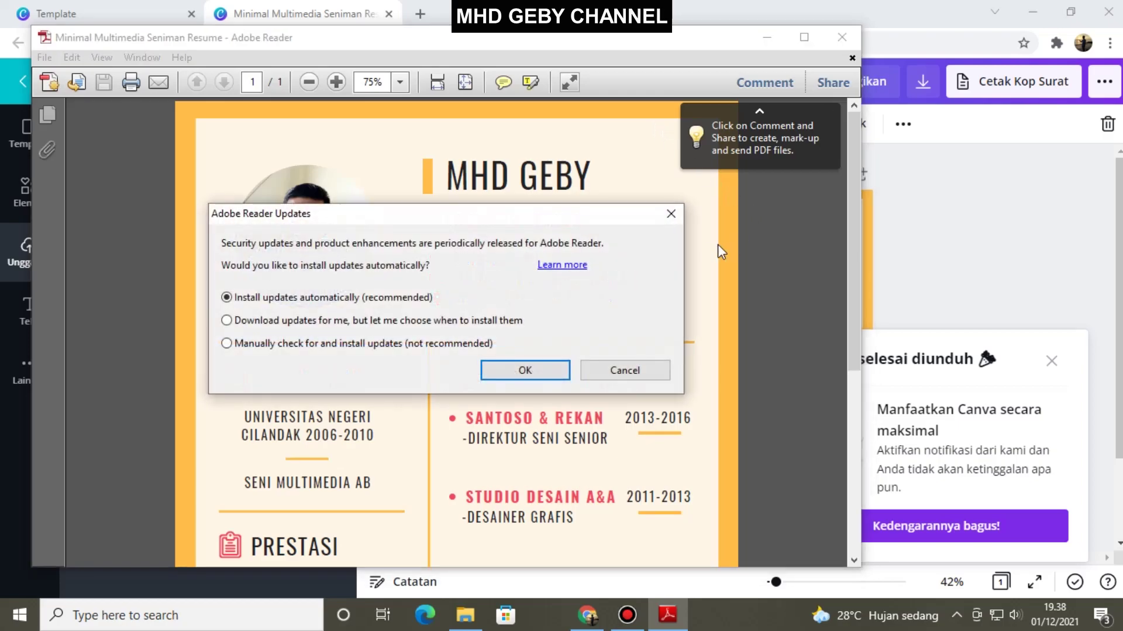
pyautogui.click(668, 217)
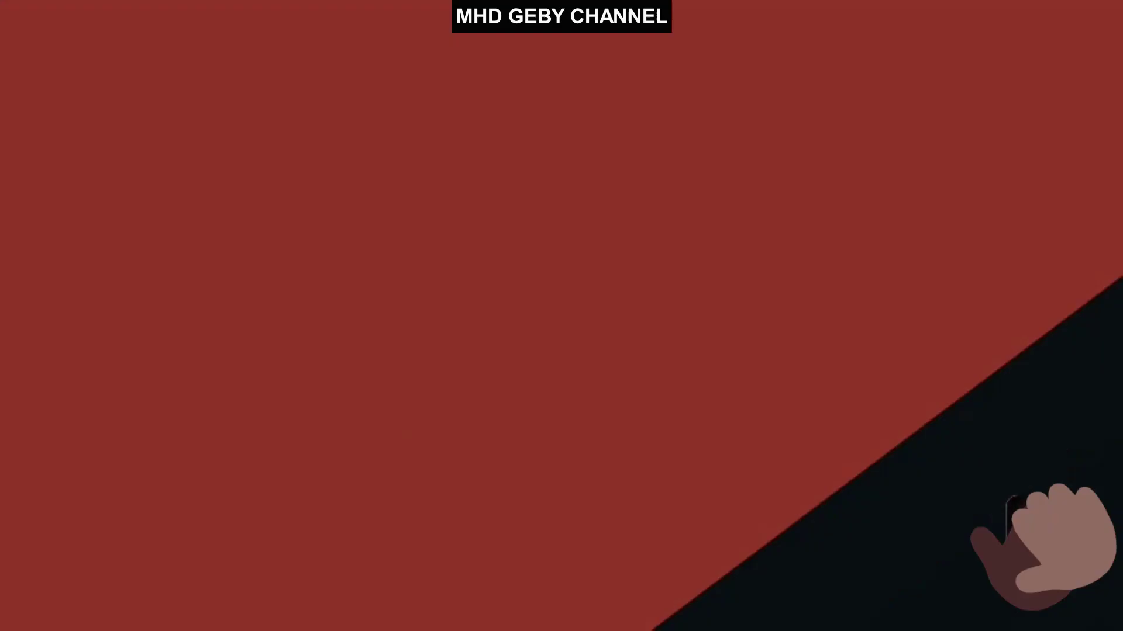